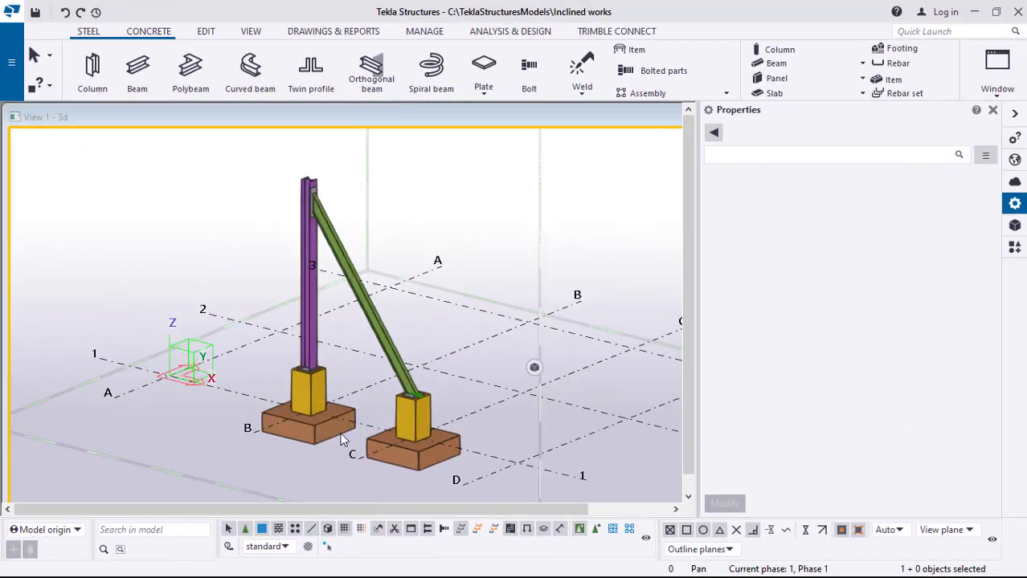
pyautogui.scroll(3, 338, 384)
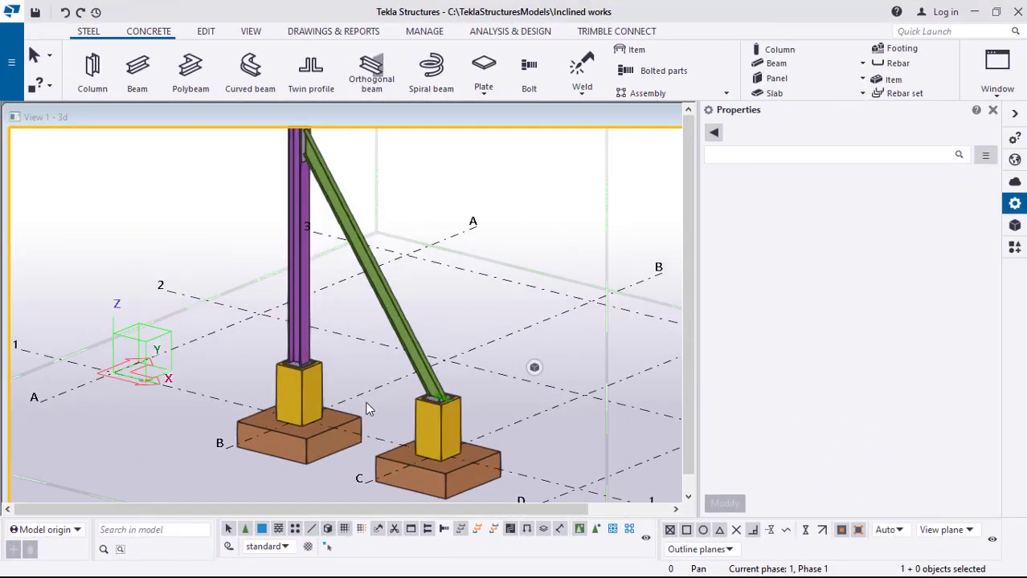
# - Zoom the 3D view in and out to review the finished column-and-beam example
pyautogui.scroll(-1, 372, 426)
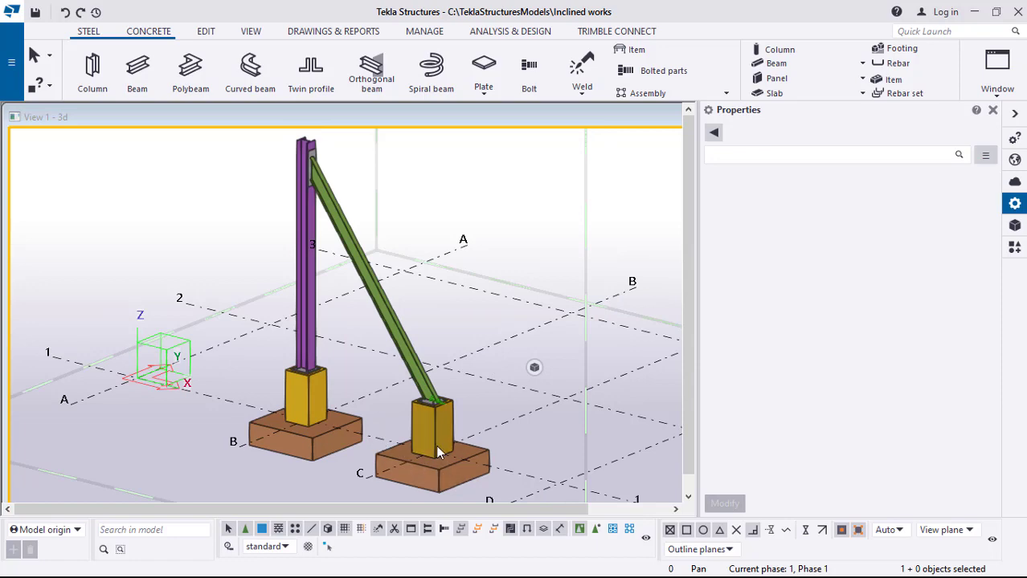
pyautogui.scroll(2, 403, 418)
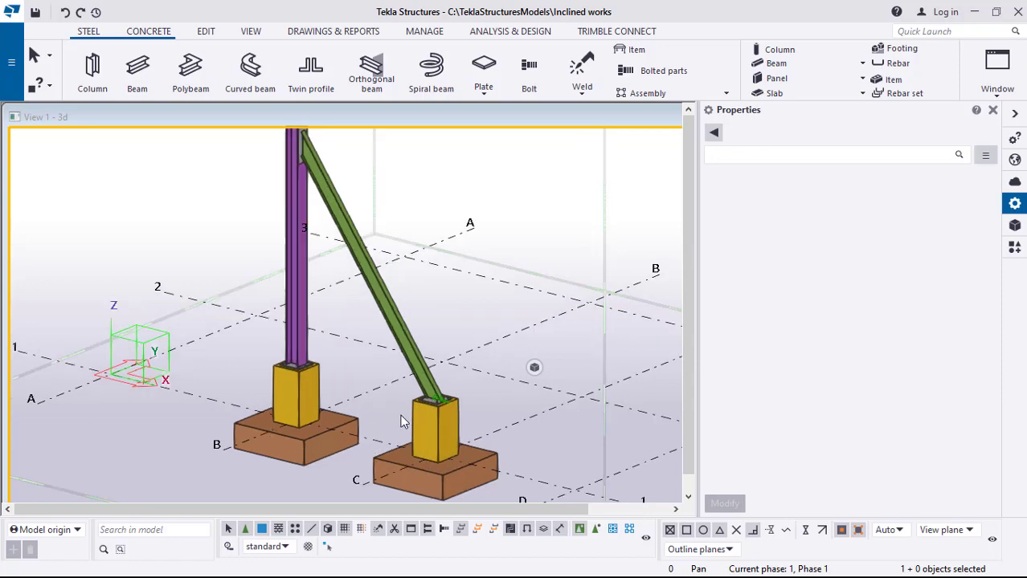
pyautogui.scroll(-3, 404, 416)
pyautogui.scroll(1, 403, 414)
pyautogui.scroll(1, 405, 418)
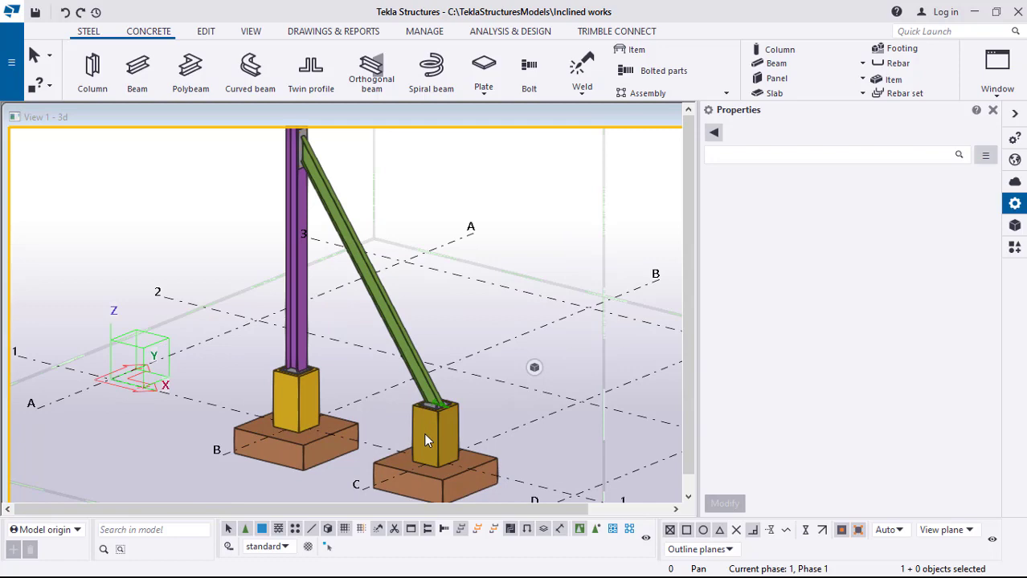
pyautogui.scroll(2, 424, 430)
pyautogui.scroll(-2, 430, 426)
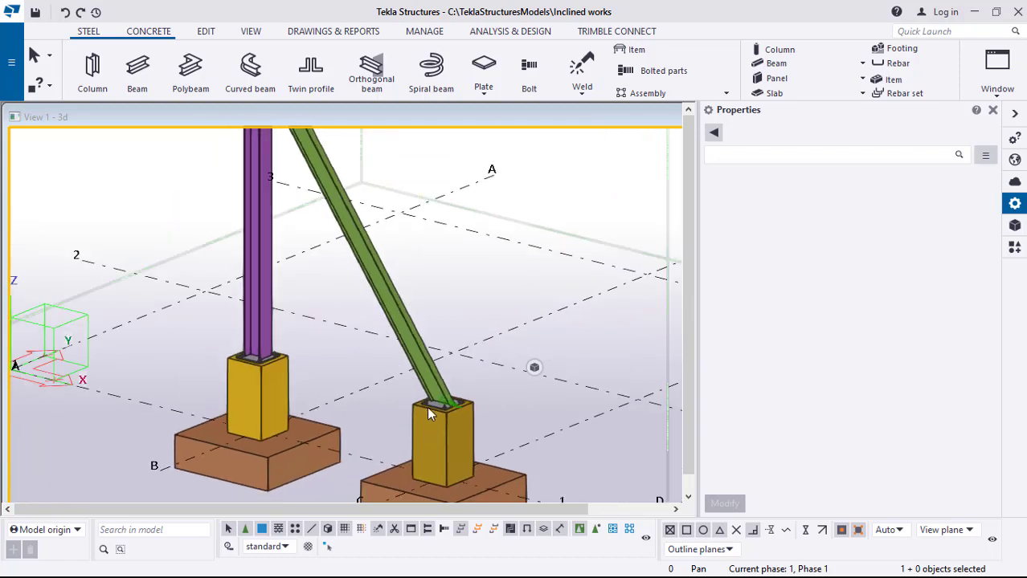
pyautogui.scroll(1, 386, 402)
pyautogui.scroll(-2, 362, 382)
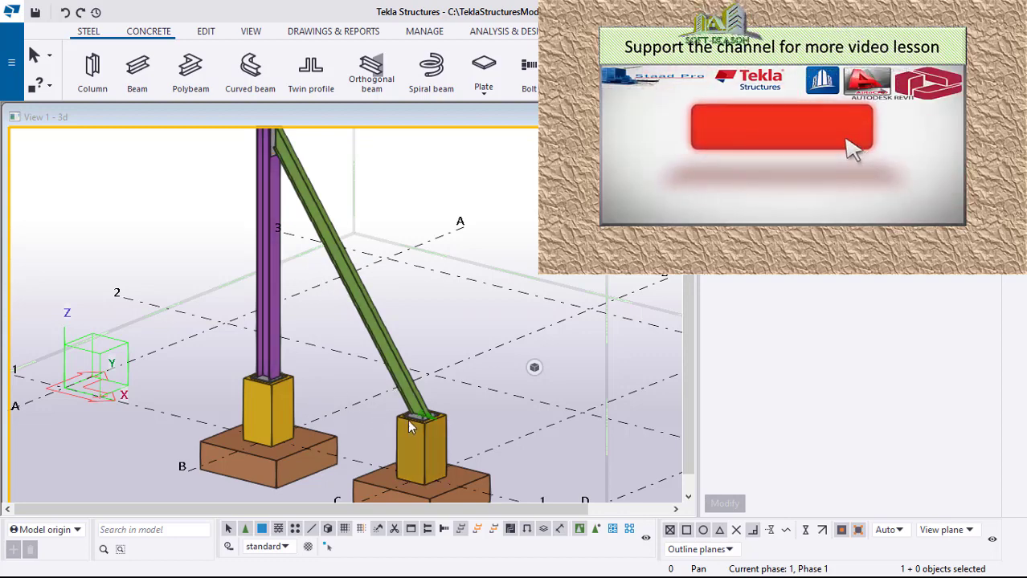
pyautogui.scroll(-3, 319, 355)
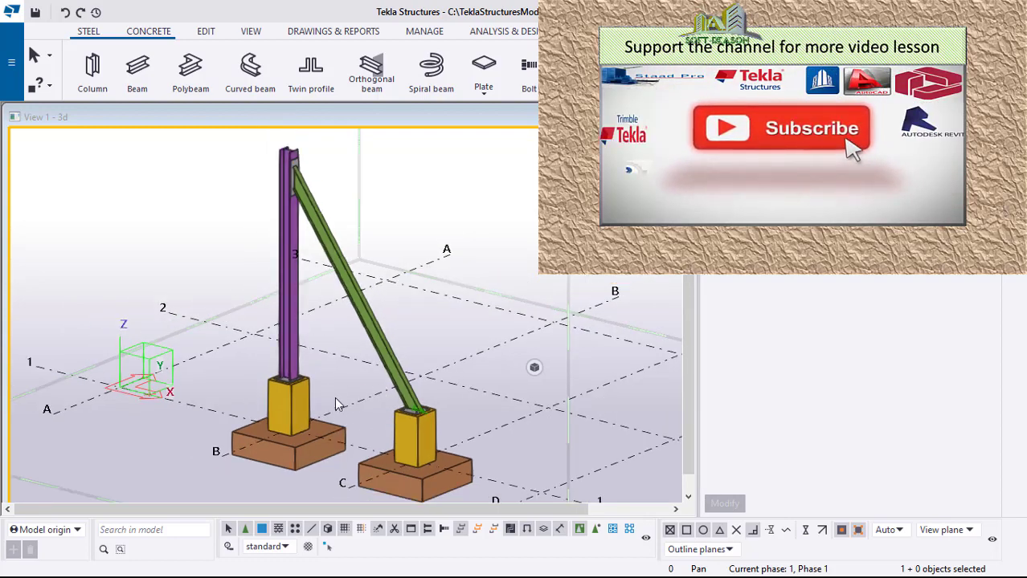
pyautogui.scroll(1, 320, 354)
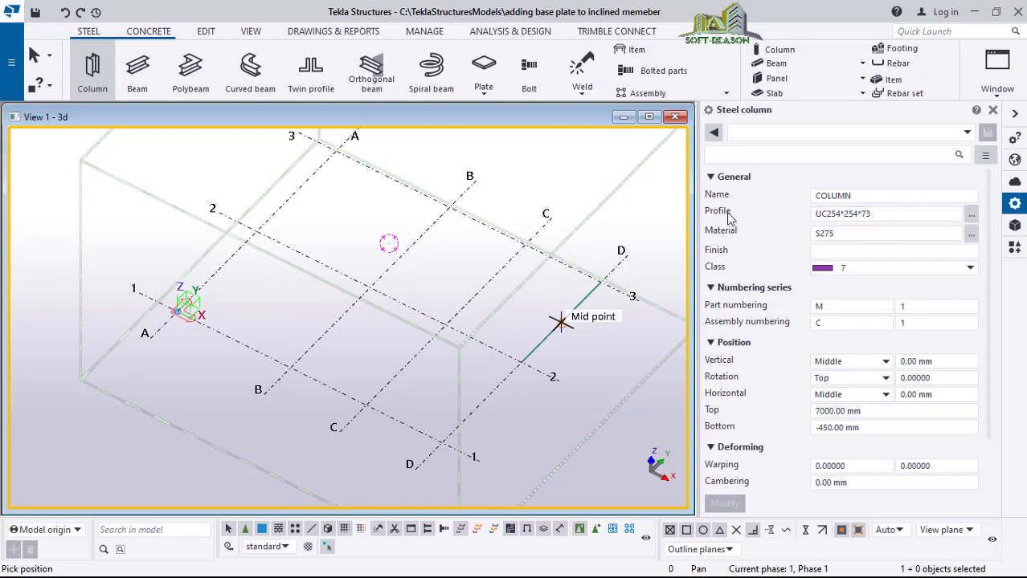
# - Place a single column at grid intersection B/1 and end column placement
pyautogui.scroll(2, 323, 402)
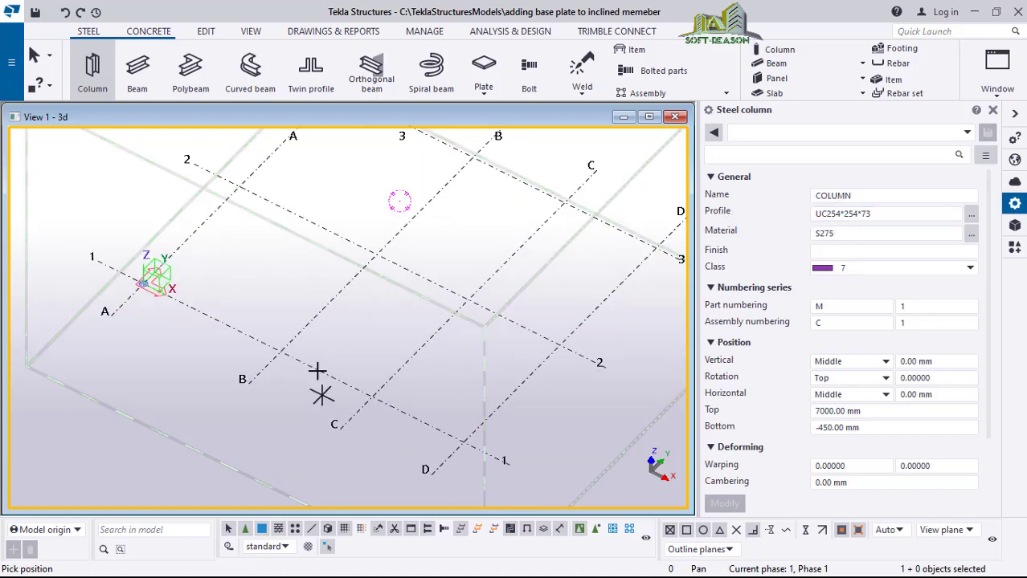
pyautogui.click(278, 354)
pyautogui.scroll(2, 273, 353)
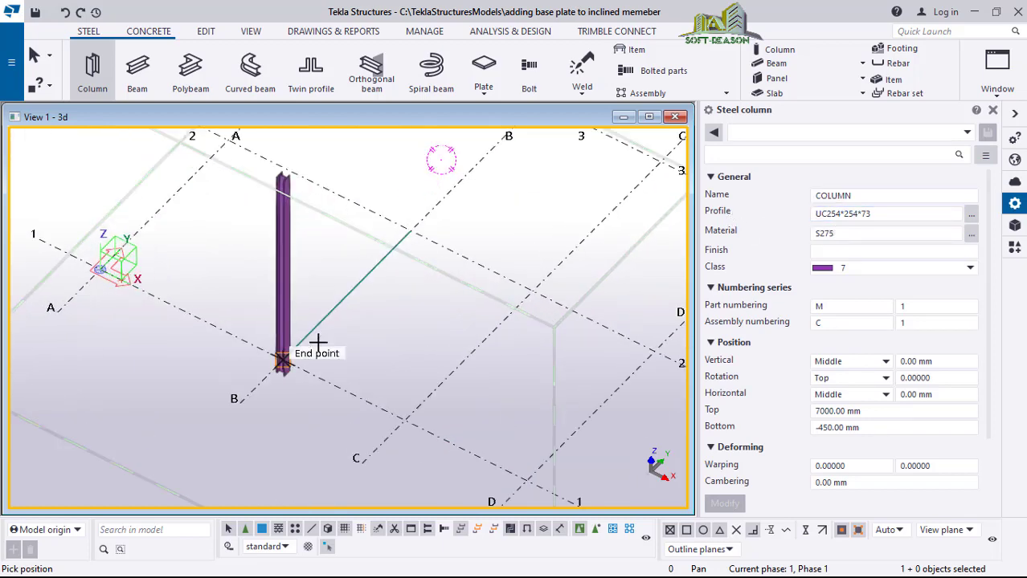
pyautogui.rightClick(368, 163)
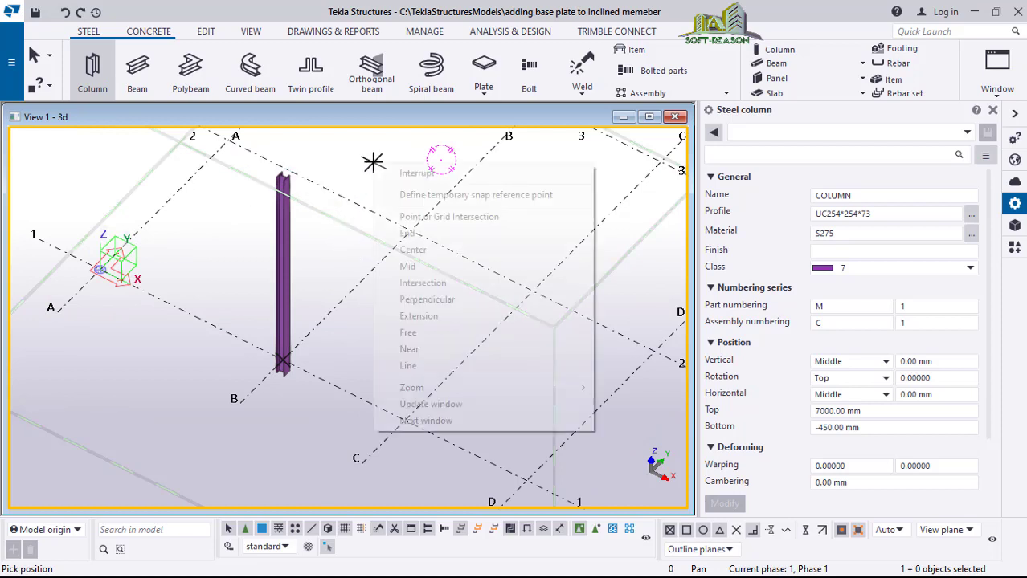
pyautogui.click(380, 169)
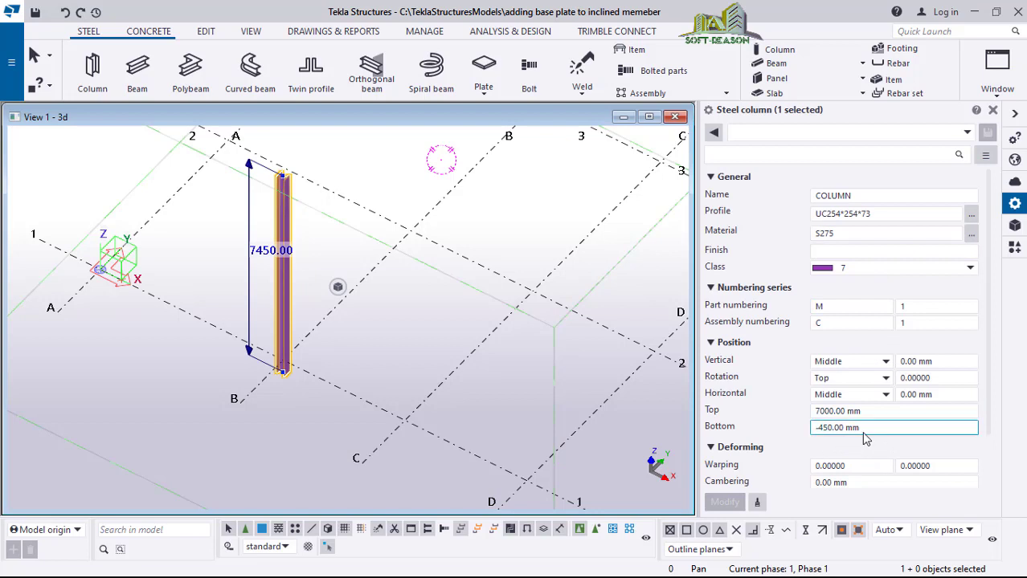
# - Set the column's bottom level to 0 and top level to 5000 mm, then modify
pyautogui.moveTo(864, 438); pyautogui.dragTo(734, 432)
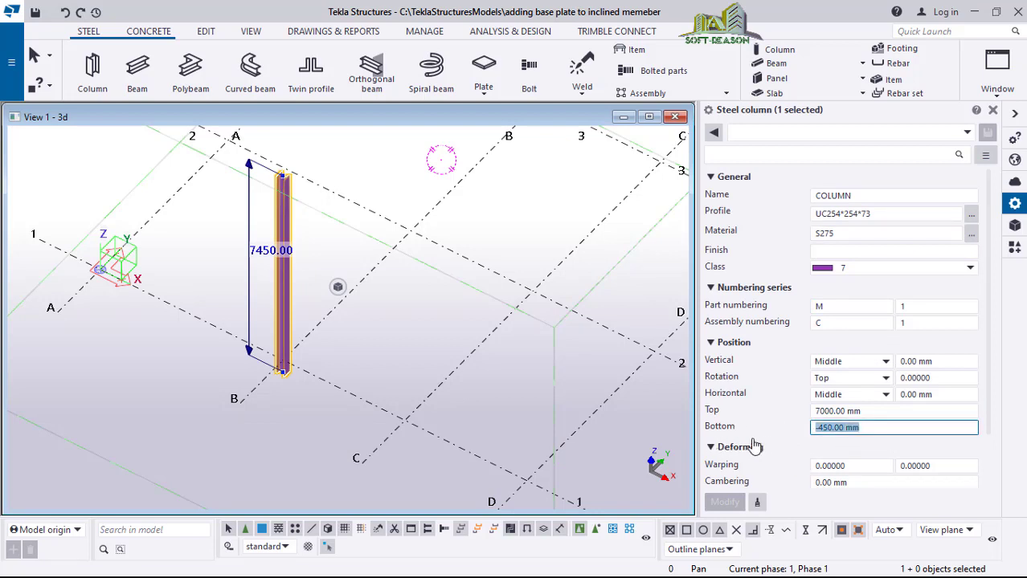
pyautogui.write('0')
pyautogui.click(878, 411)
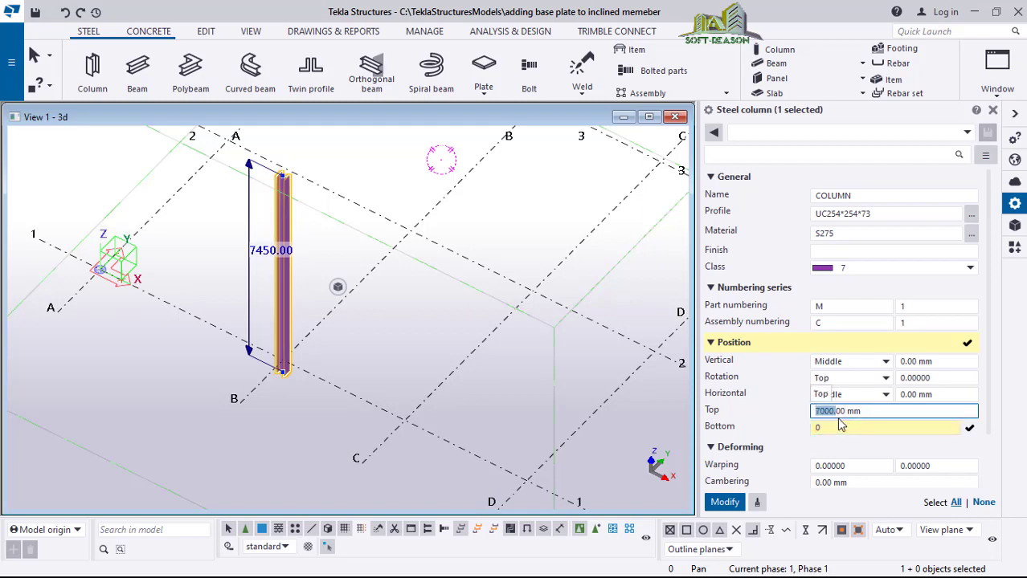
pyautogui.write('7450')
pyautogui.click(841, 425)
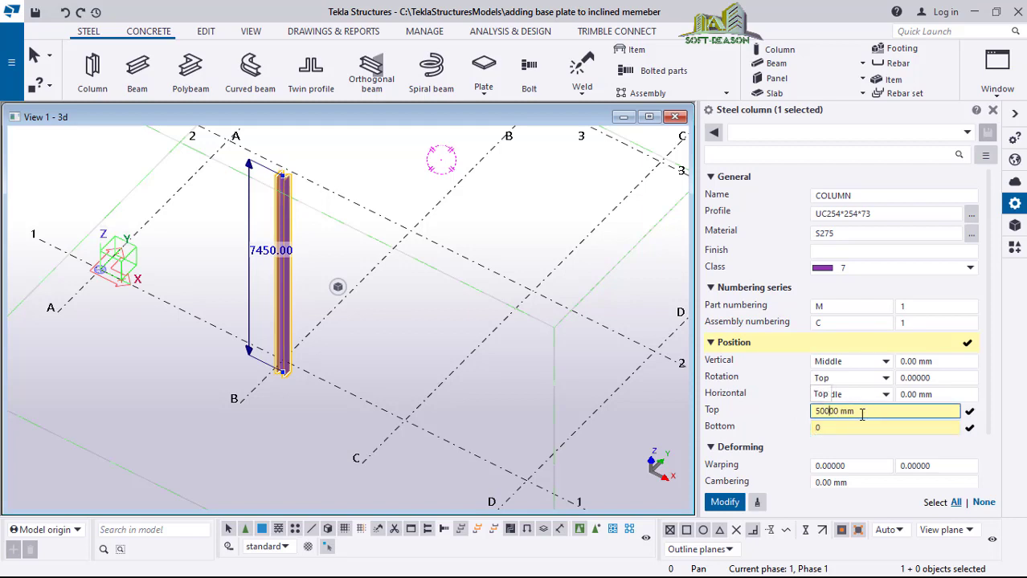
pyautogui.click(841, 418)
pyautogui.click(725, 502)
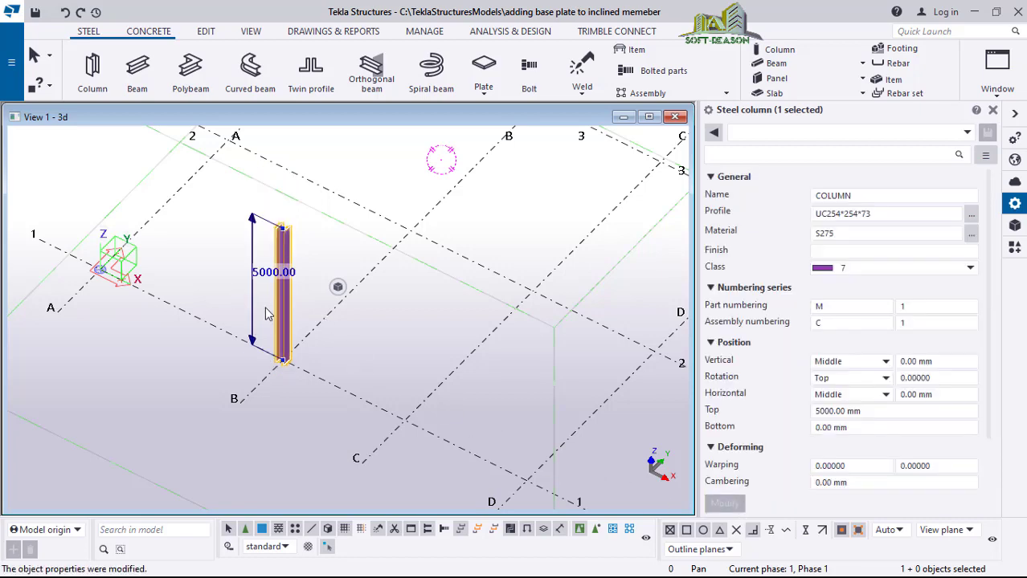
pyautogui.scroll(3, 315, 283)
pyautogui.click(137, 70)
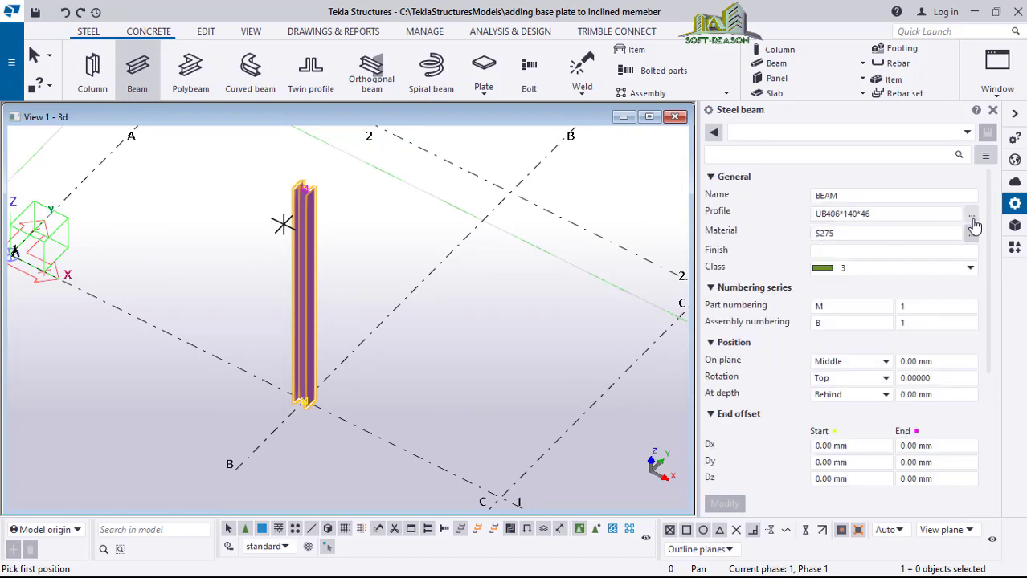
# - Choose the UB254*102*22 profile for the beam from the profile catalog
pyautogui.click(971, 216)
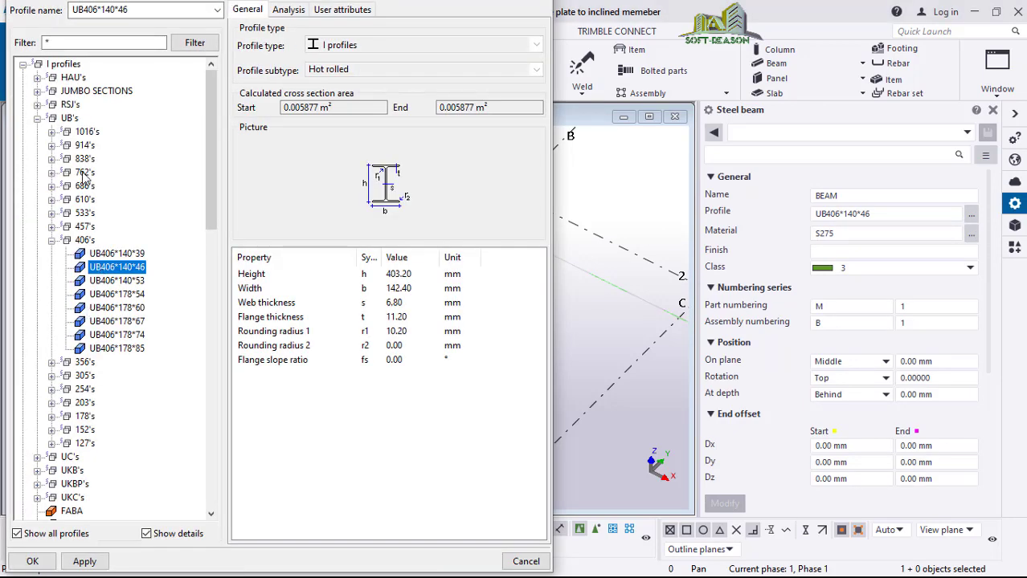
pyautogui.click(53, 392)
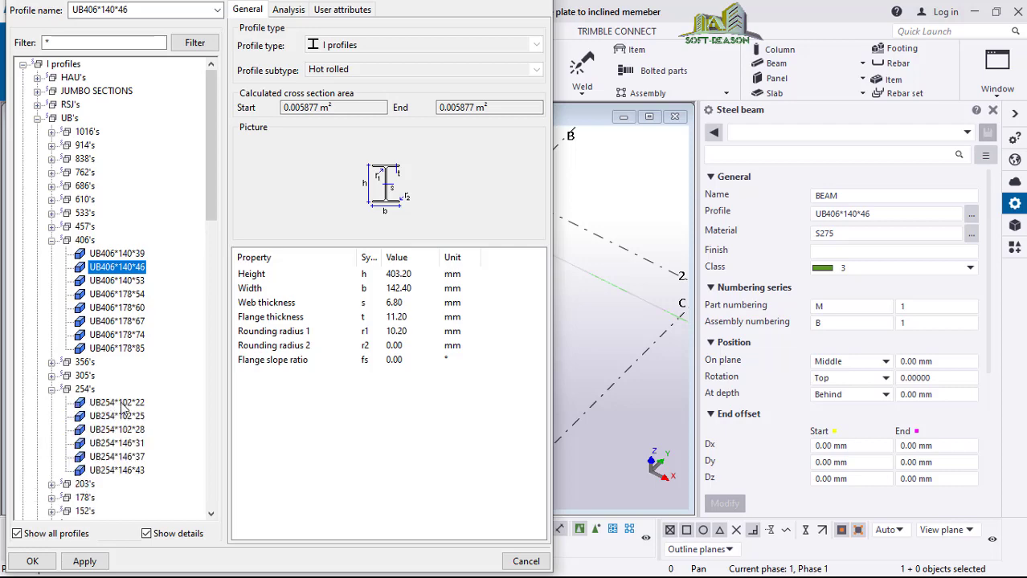
pyautogui.click(112, 404)
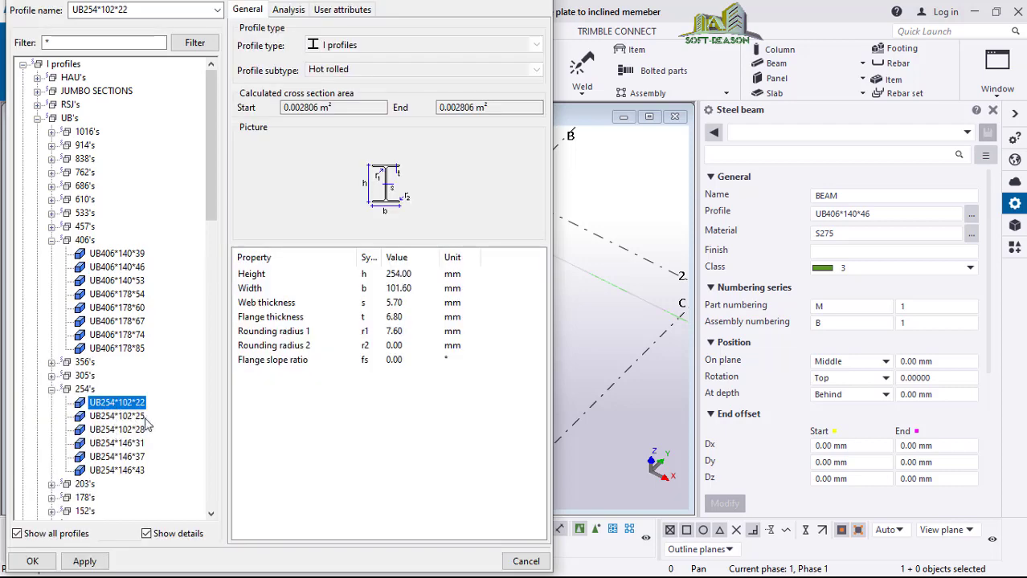
pyautogui.click(84, 561)
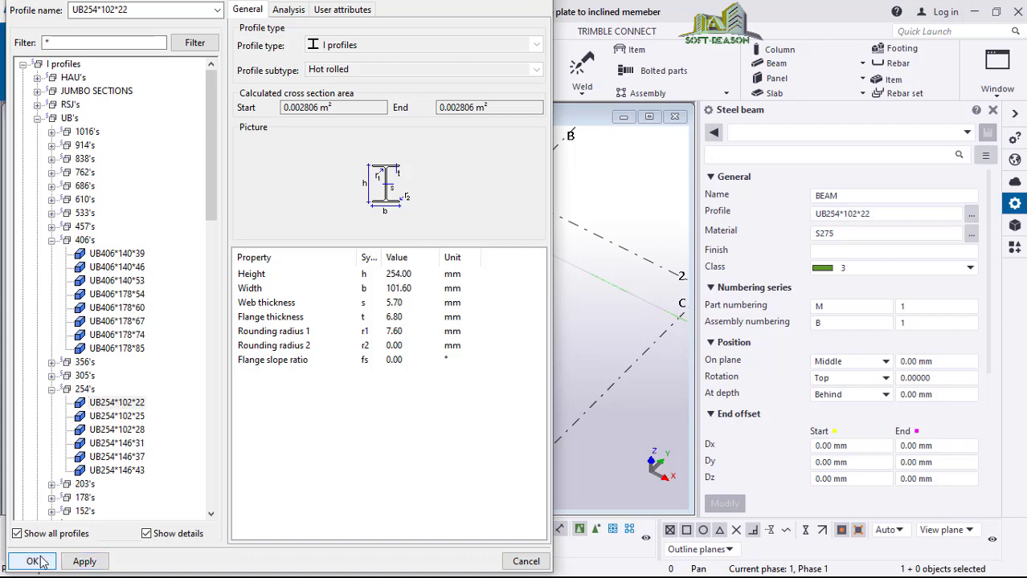
pyautogui.click(32, 562)
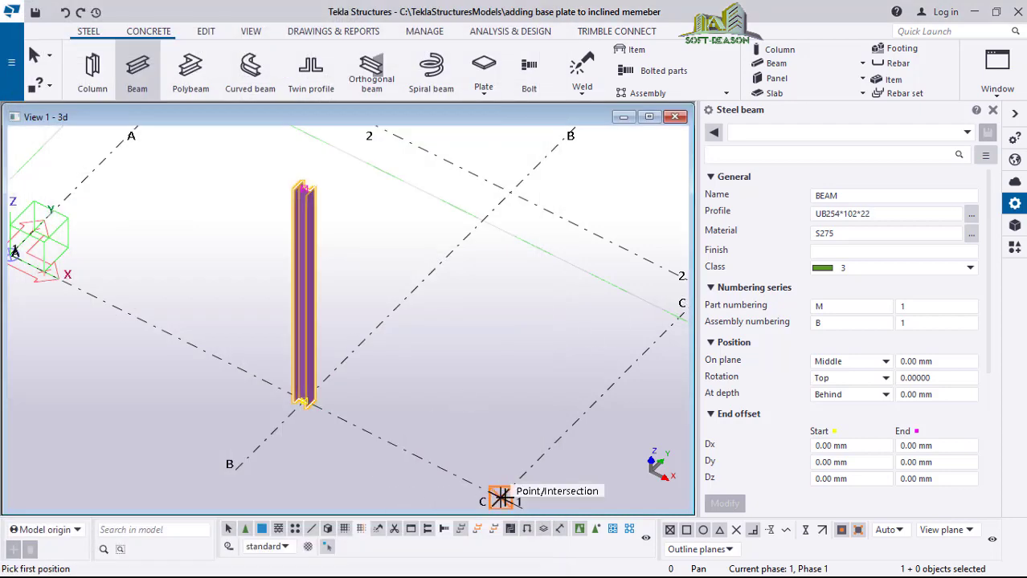
# - Draw the beam from grid C/1 up to the top of the column
pyautogui.click(499, 498)
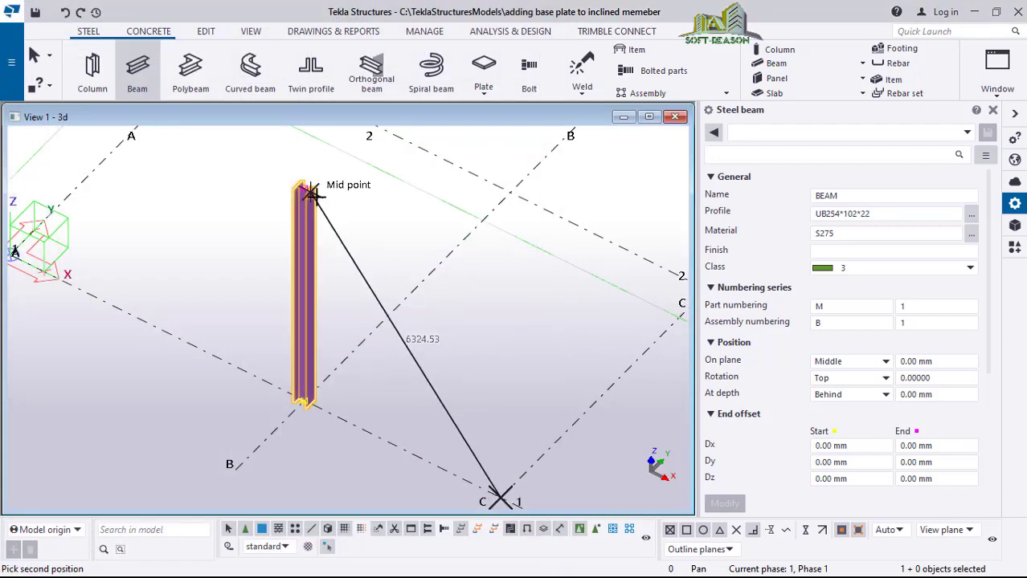
pyautogui.click(309, 192)
pyautogui.scroll(-2, 248, 156)
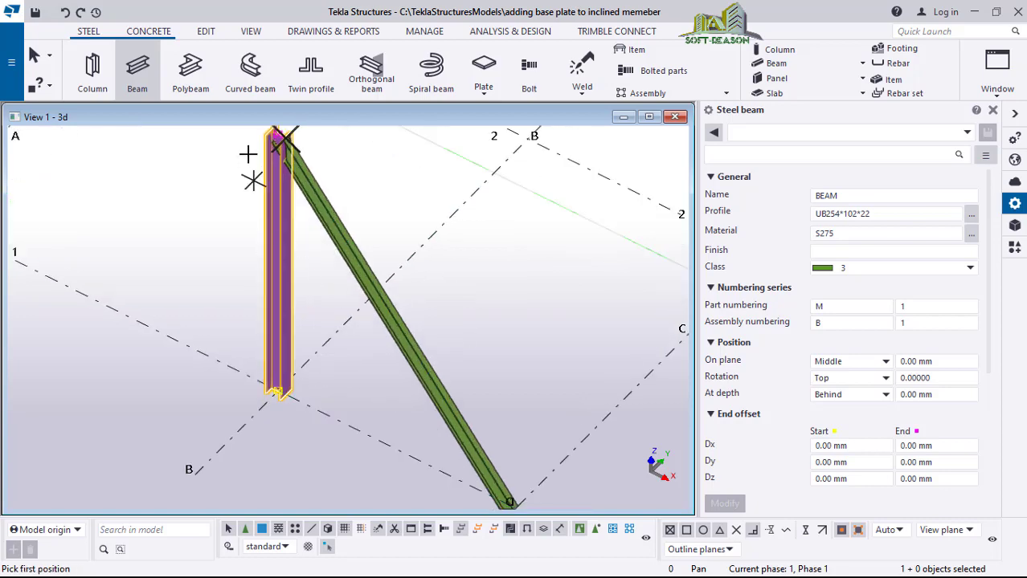
pyautogui.rightClick(167, 218)
# - Change the column's top level from 5000 to 5500 mm in the Properties panel
pyautogui.click(183, 229)
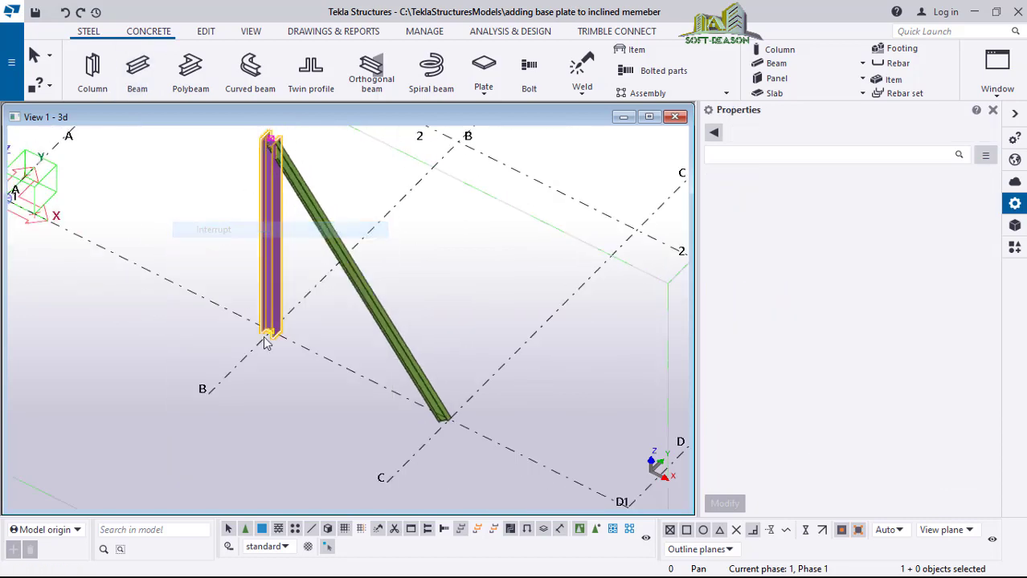
pyautogui.click(265, 143)
pyautogui.scroll(2, 265, 143)
pyautogui.scroll(5, 265, 143)
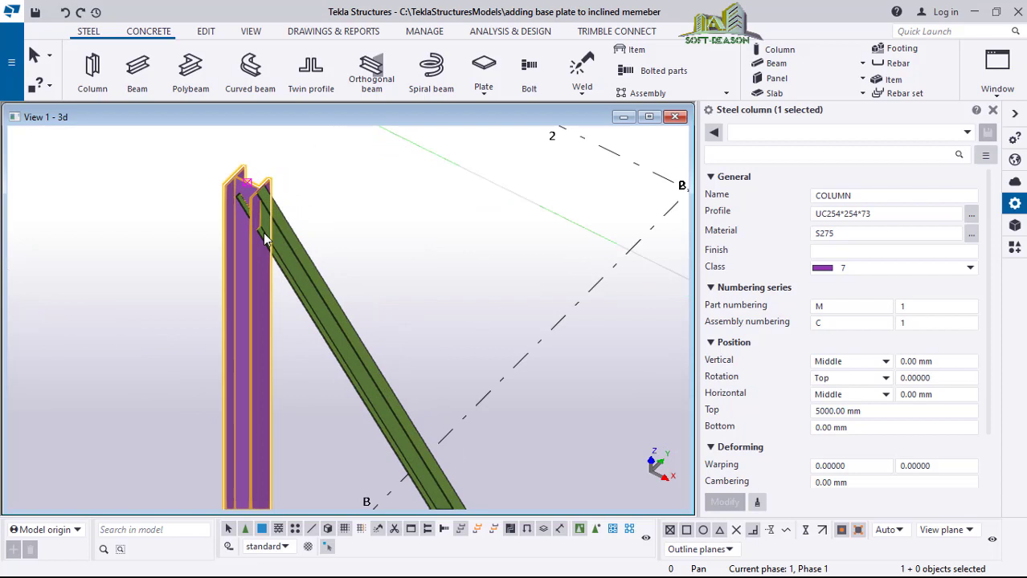
pyautogui.scroll(-3, 249, 280)
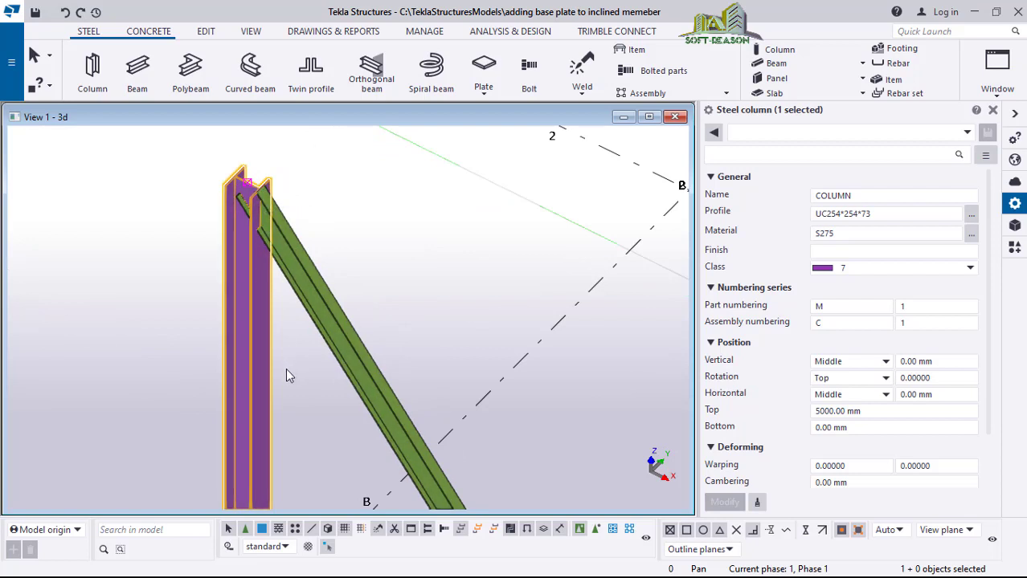
pyautogui.click(277, 329)
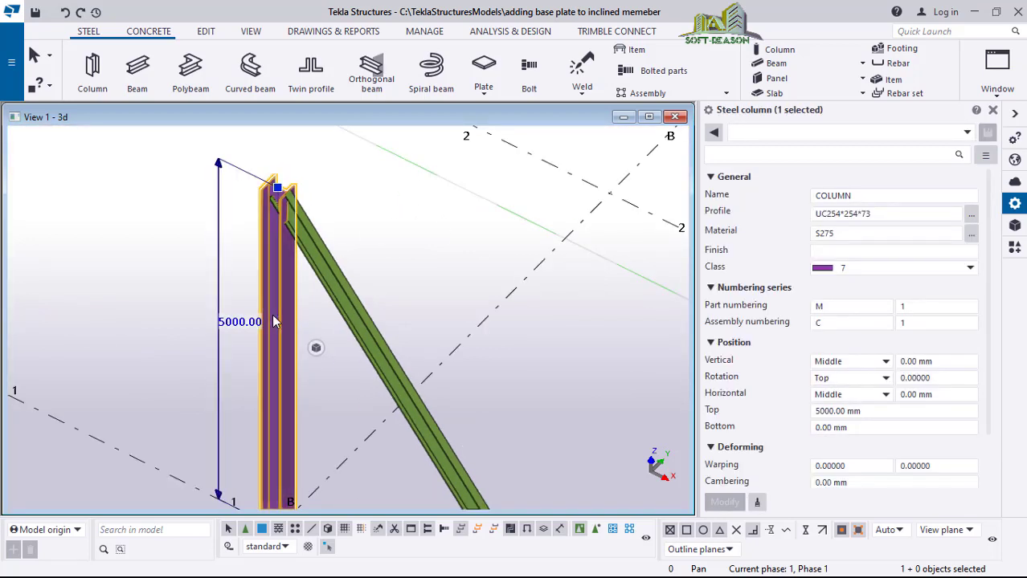
pyautogui.click(240, 322)
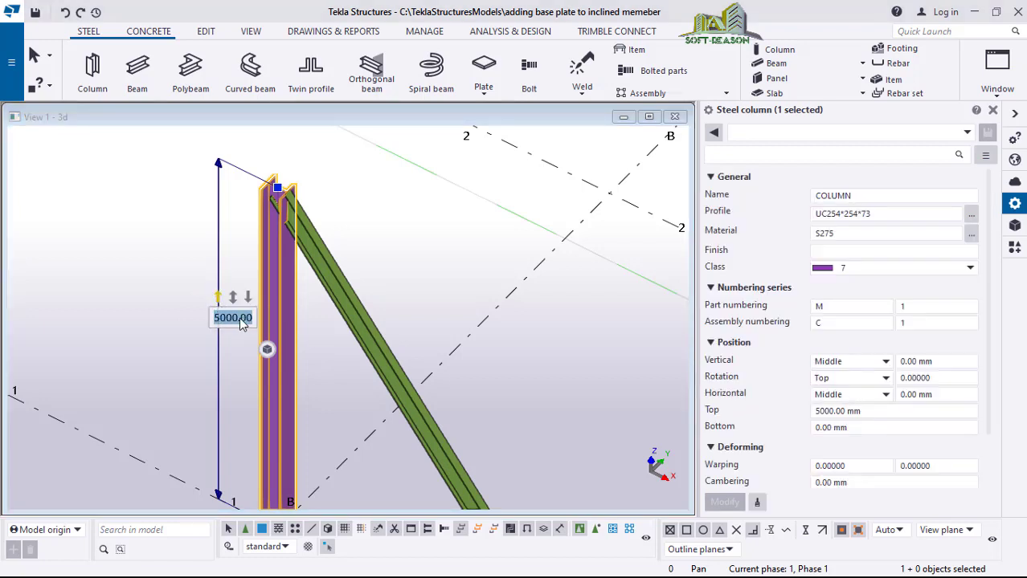
pyautogui.write('55')
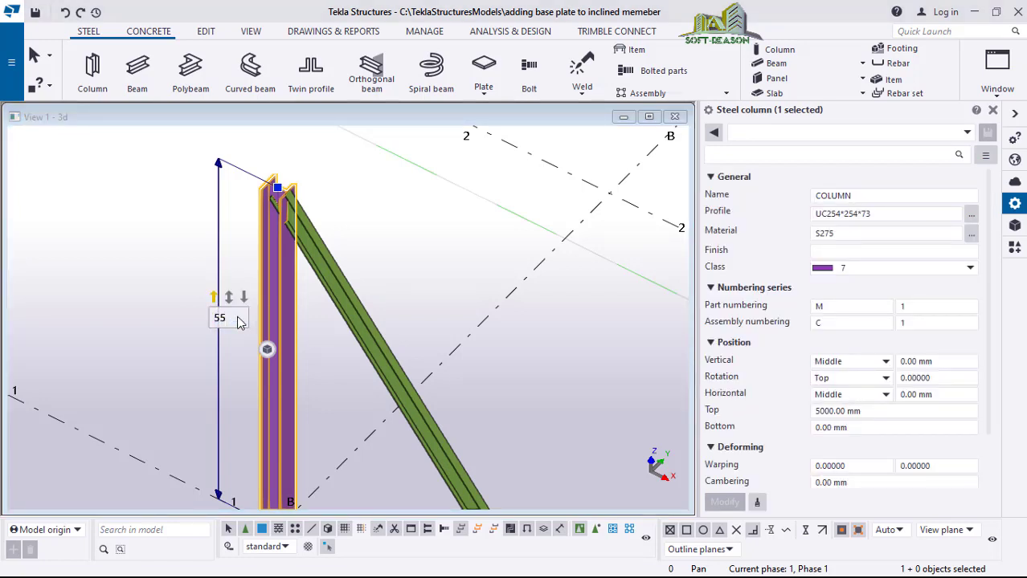
pyautogui.press('Return')
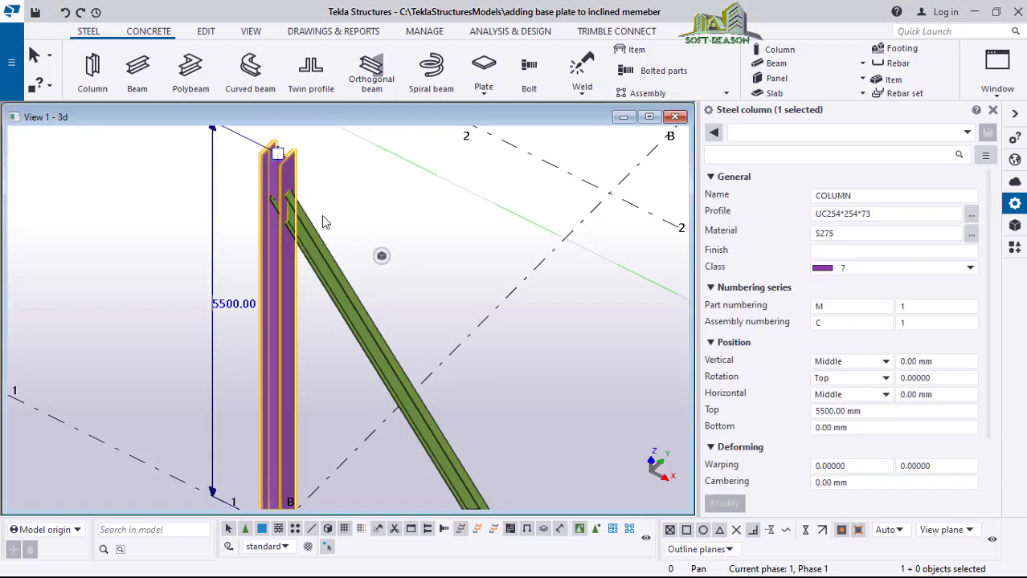
pyautogui.press('Escape')
pyautogui.scroll(-5, 379, 255)
pyautogui.scroll(8, 346, 406)
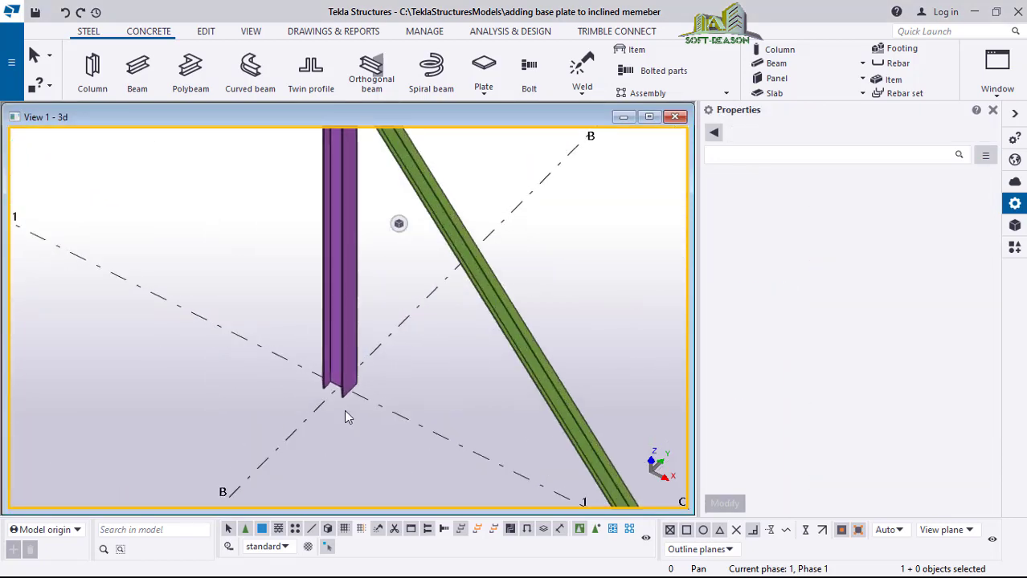
pyautogui.scroll(-5, 128, 266)
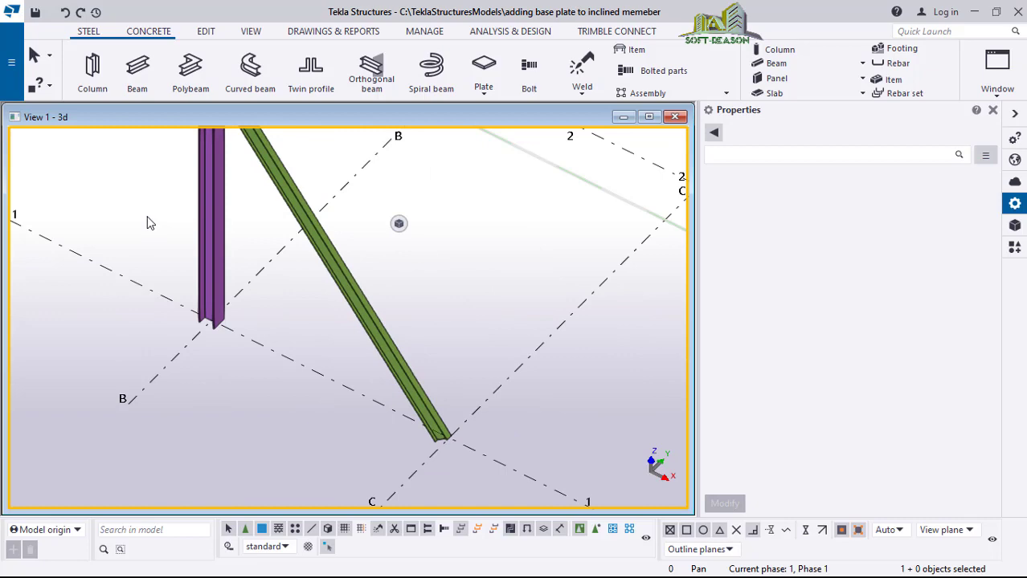
pyautogui.scroll(4, 385, 394)
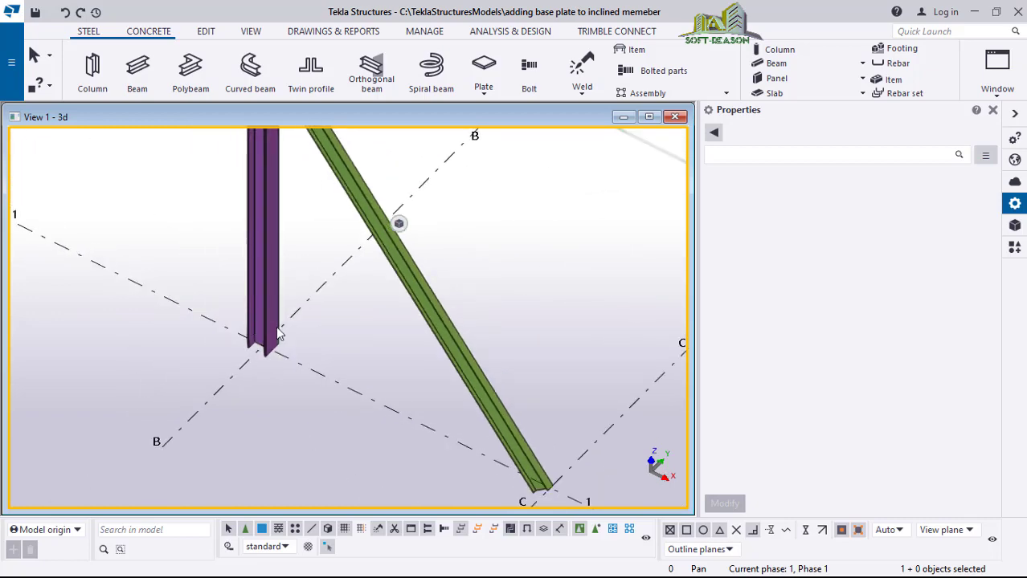
# - Apply Base plate (1042) to the purple column, placed at its foot
pyautogui.click(1014, 247)
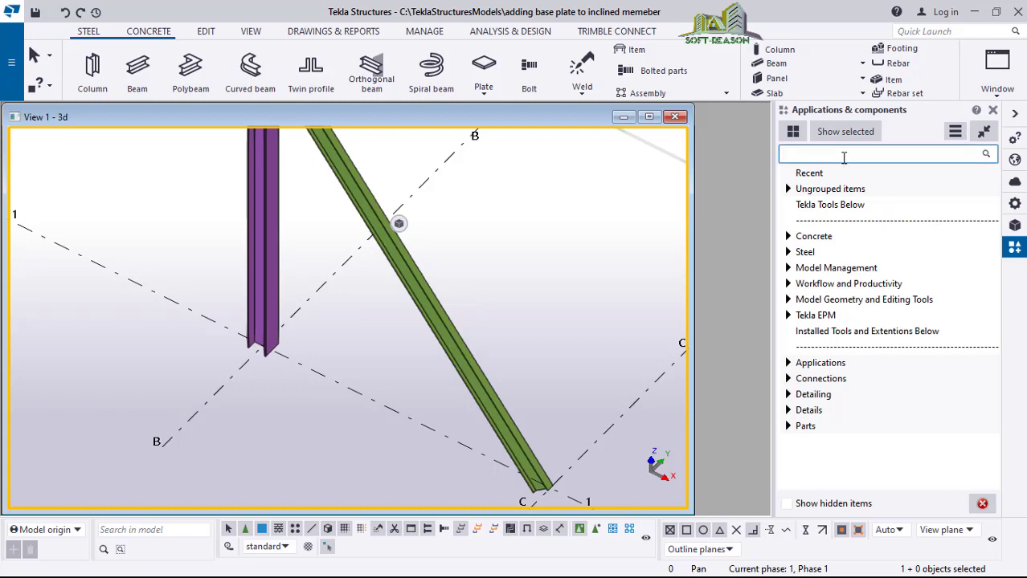
pyautogui.write('base')
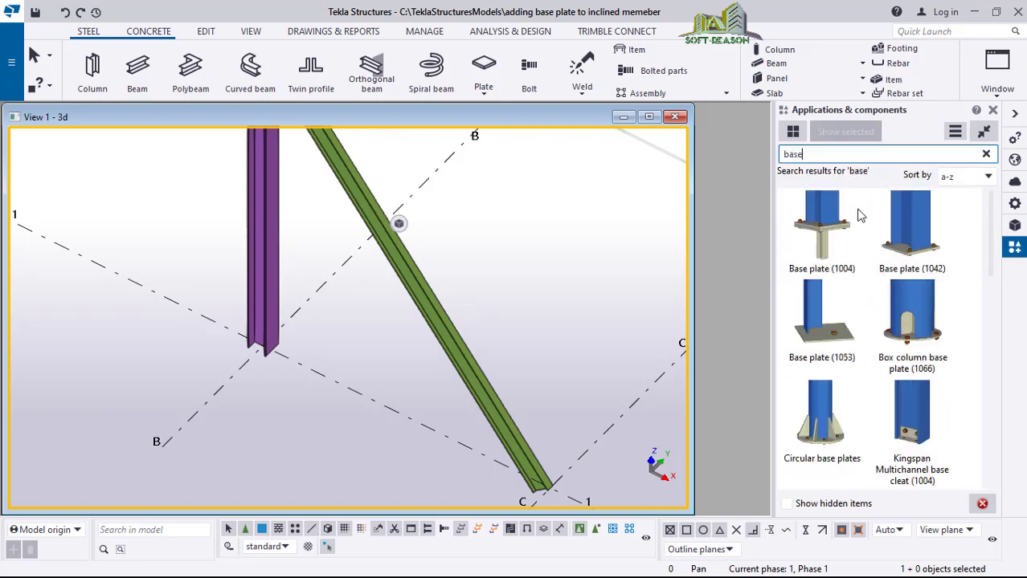
pyautogui.click(904, 248)
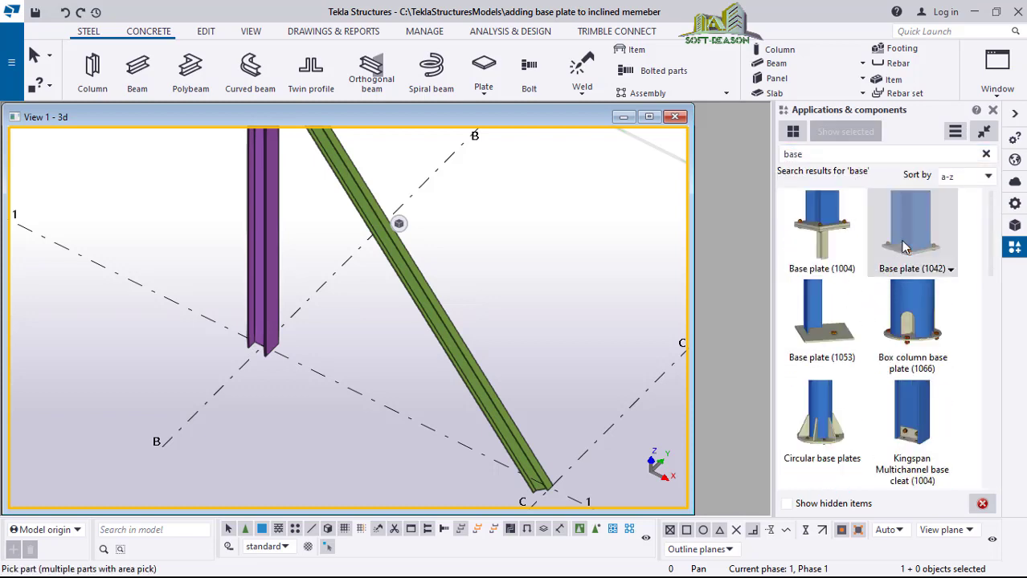
pyautogui.click(259, 270)
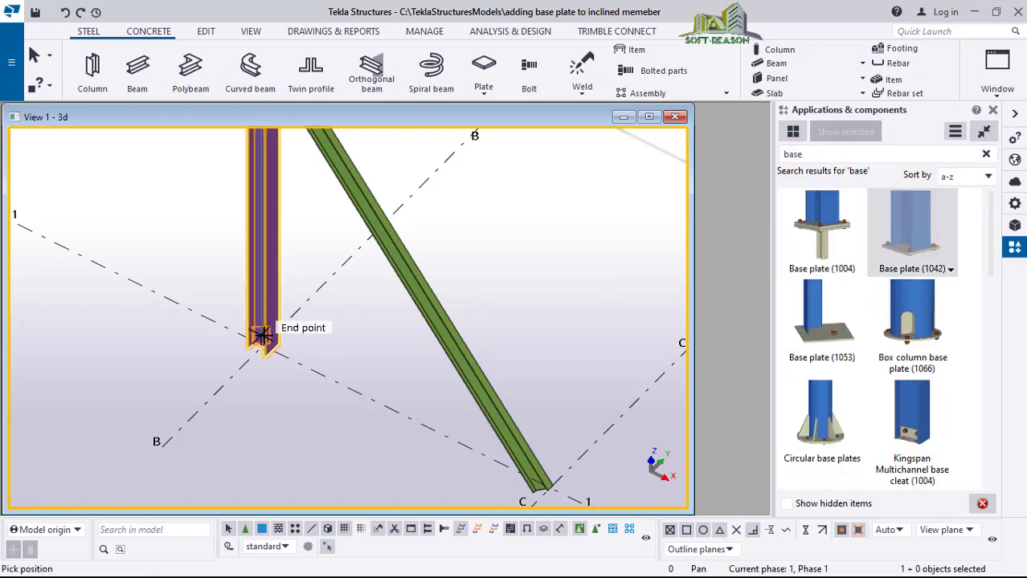
pyautogui.click(259, 362)
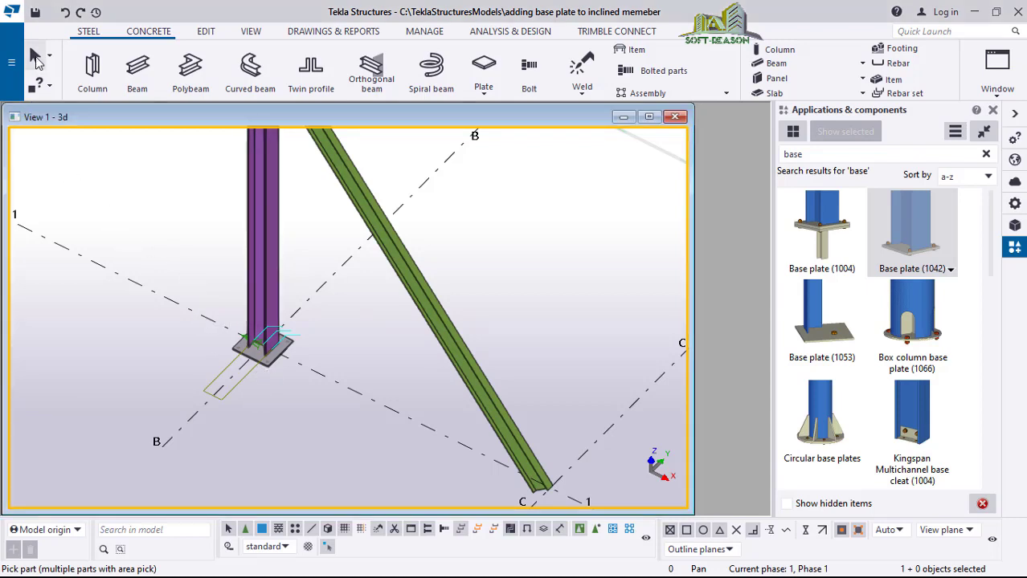
pyautogui.scroll(3, 265, 346)
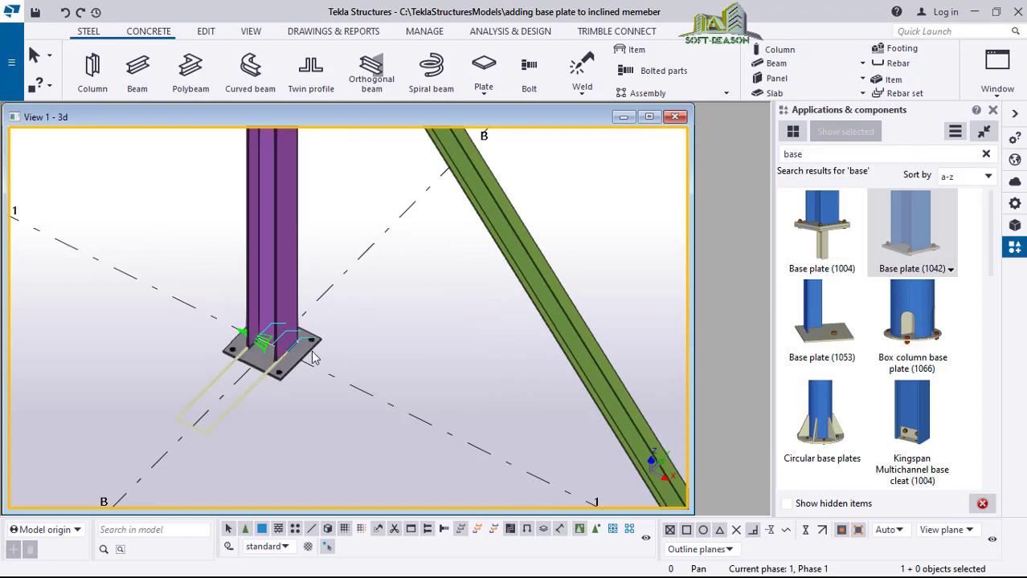
pyautogui.click(313, 359)
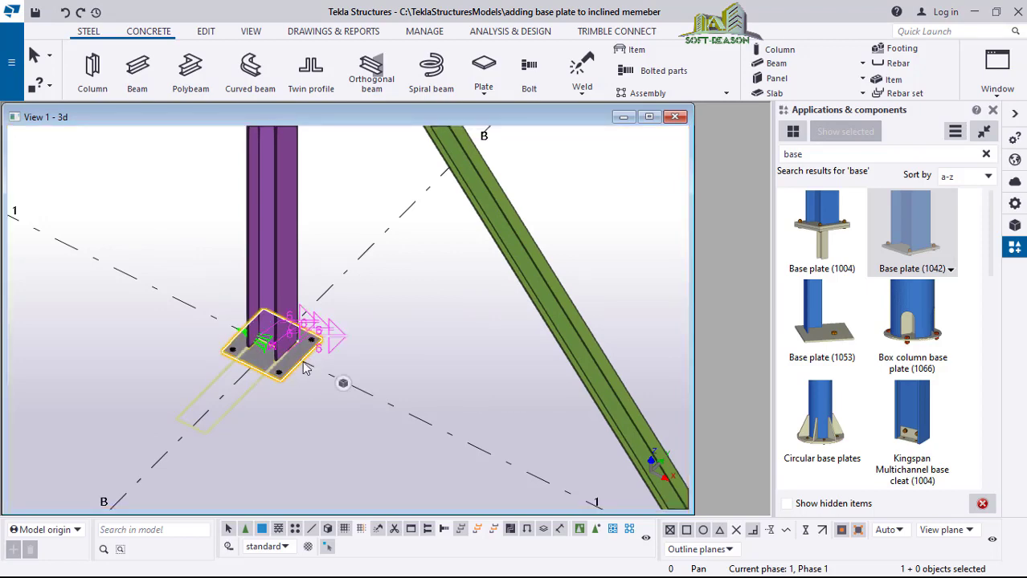
# - Give the base plate anchor rods with a hooked shape and the third anchor layout
pyautogui.doubleClick(305, 368)
pyautogui.scroll(-1, 128, 405)
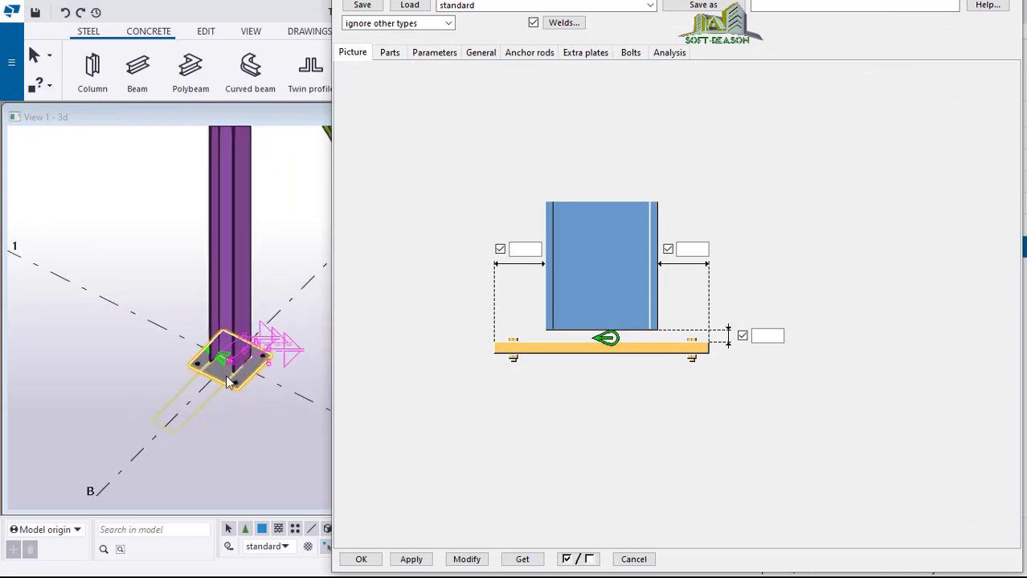
pyautogui.scroll(2, 227, 402)
pyautogui.click(551, 54)
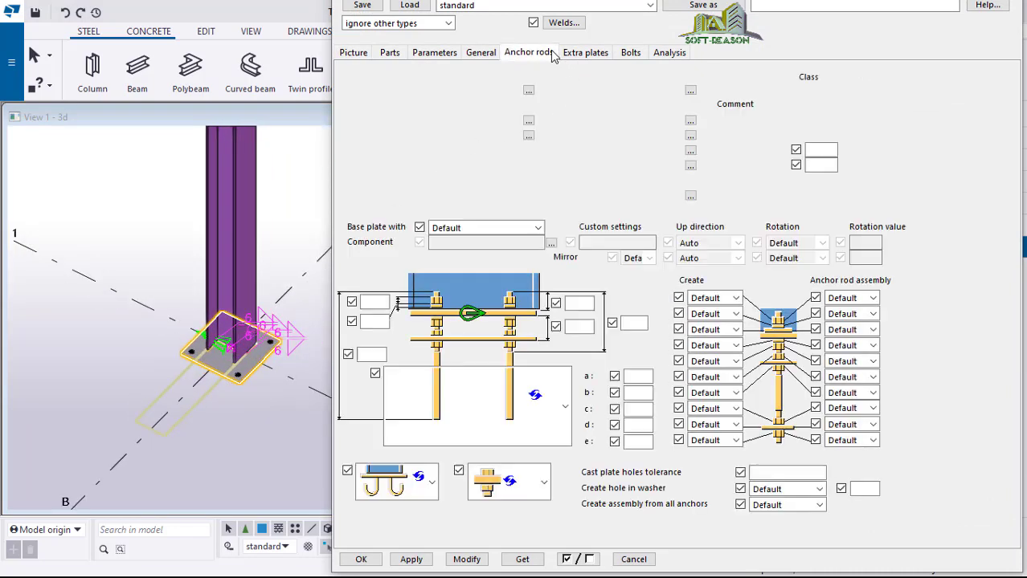
pyautogui.click(538, 229)
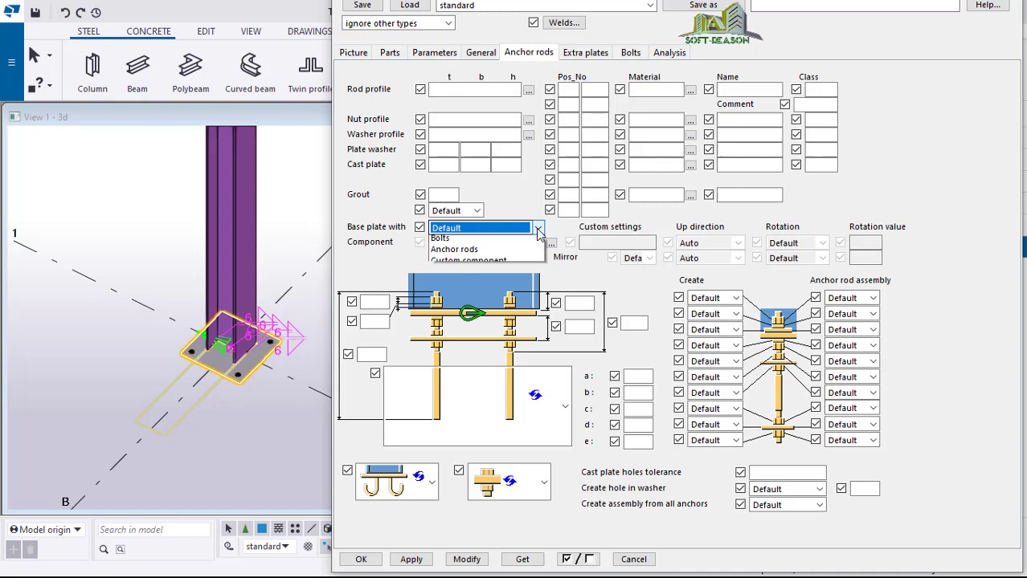
pyautogui.click(479, 270)
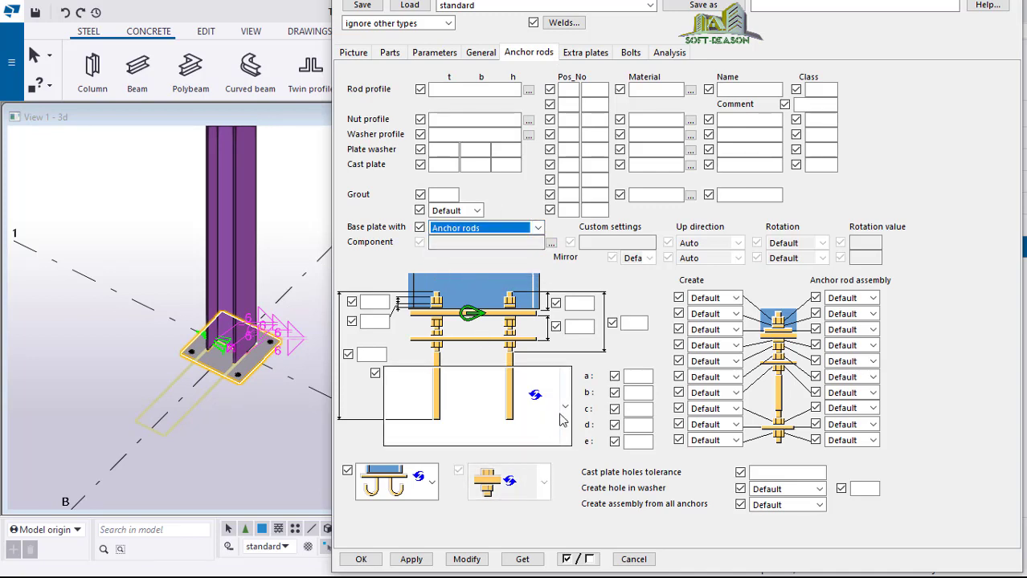
pyautogui.click(563, 407)
pyautogui.click(488, 242)
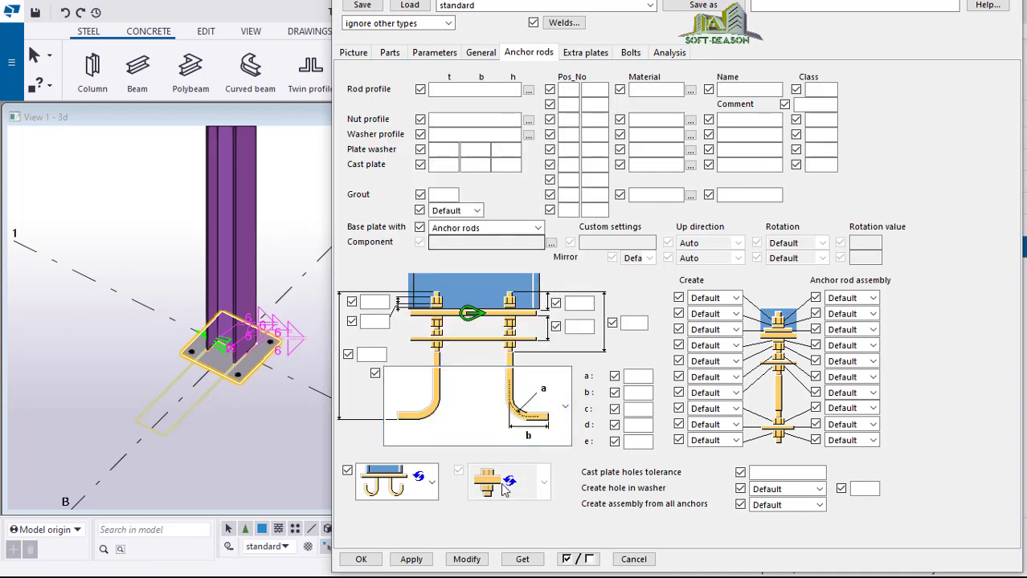
pyautogui.click(432, 482)
pyautogui.click(406, 368)
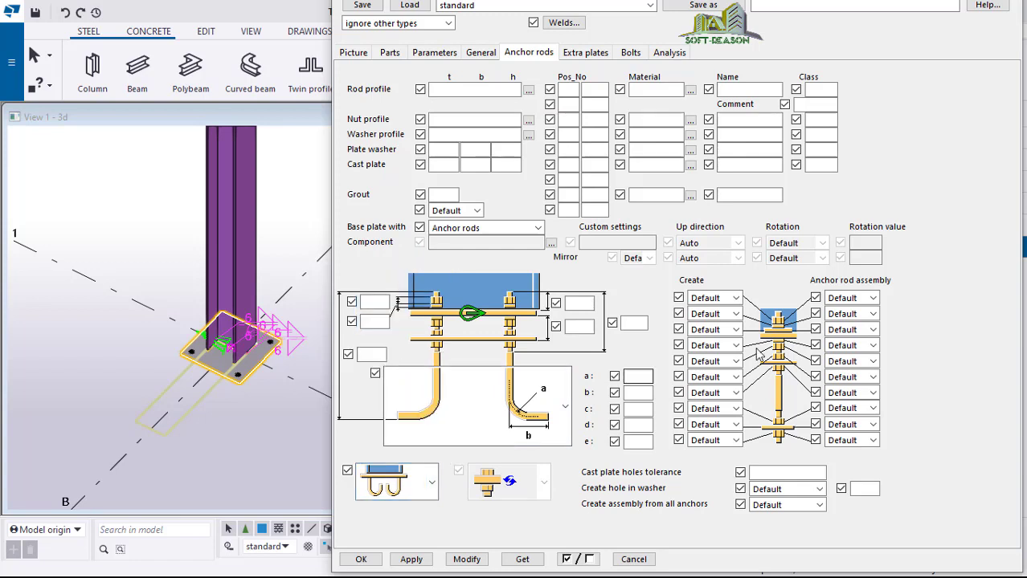
# - Set the anchor-rod parts' Create options to Yes and modify the base plate
pyautogui.click(711, 298)
pyautogui.click(696, 320)
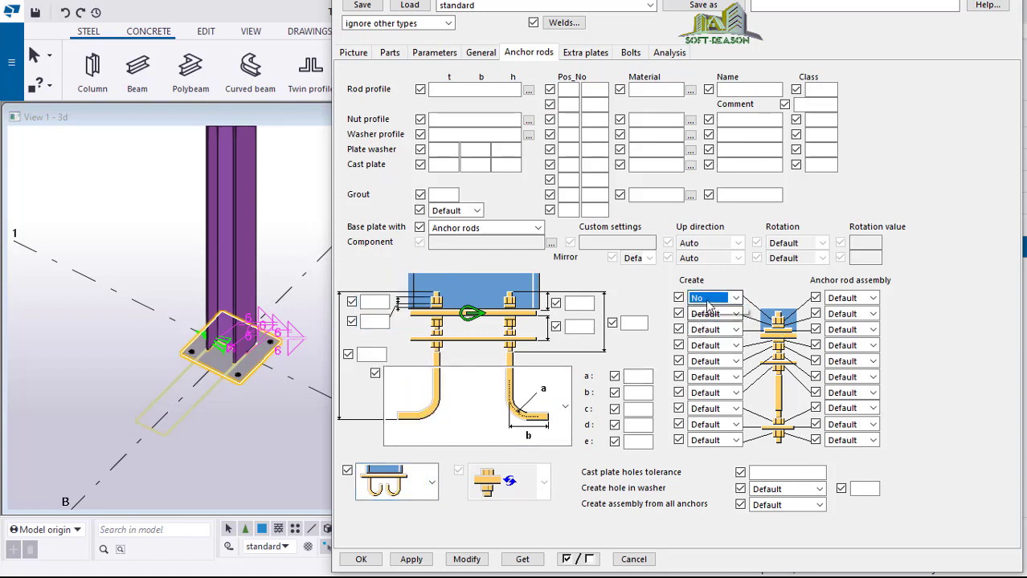
pyautogui.click(733, 298)
pyautogui.click(730, 304)
pyautogui.click(732, 299)
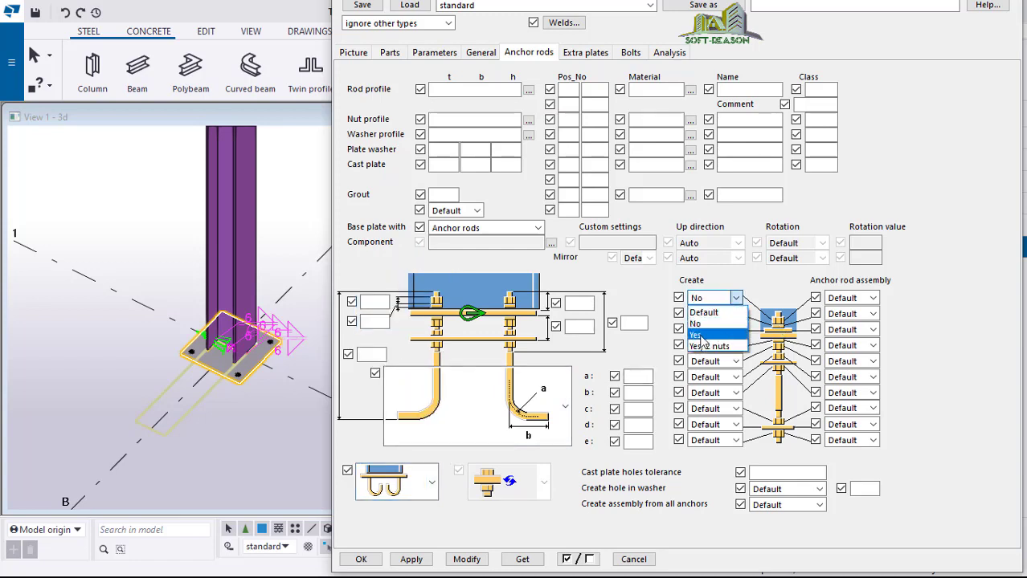
pyautogui.click(696, 335)
pyautogui.click(736, 329)
pyautogui.click(735, 314)
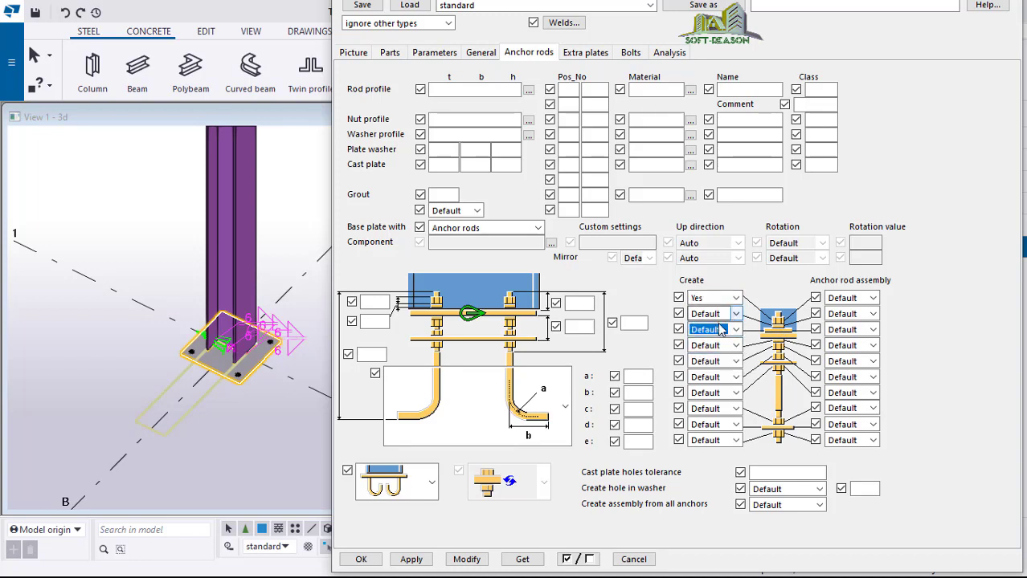
pyautogui.click(697, 348)
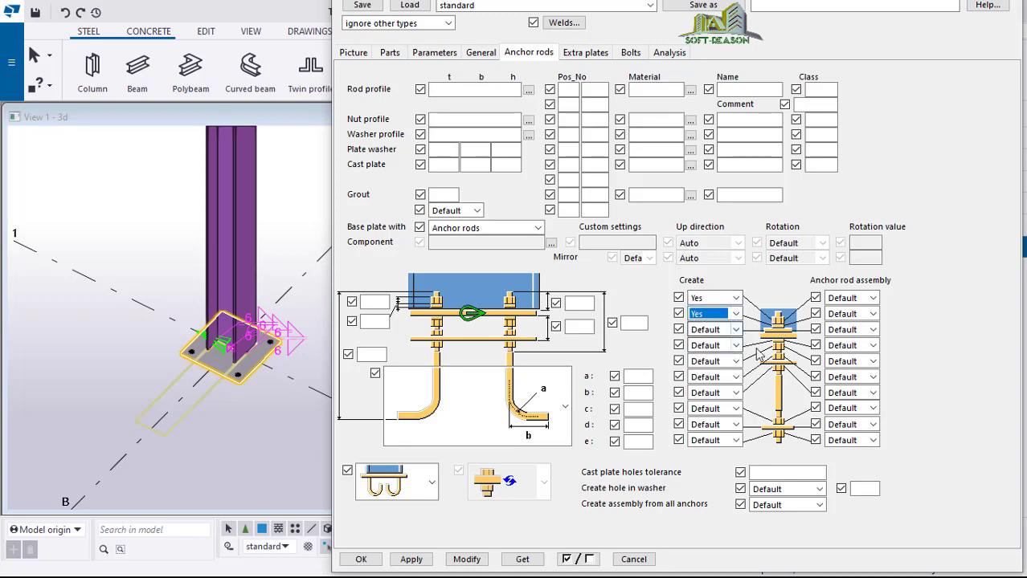
pyautogui.click(736, 344)
pyautogui.click(707, 384)
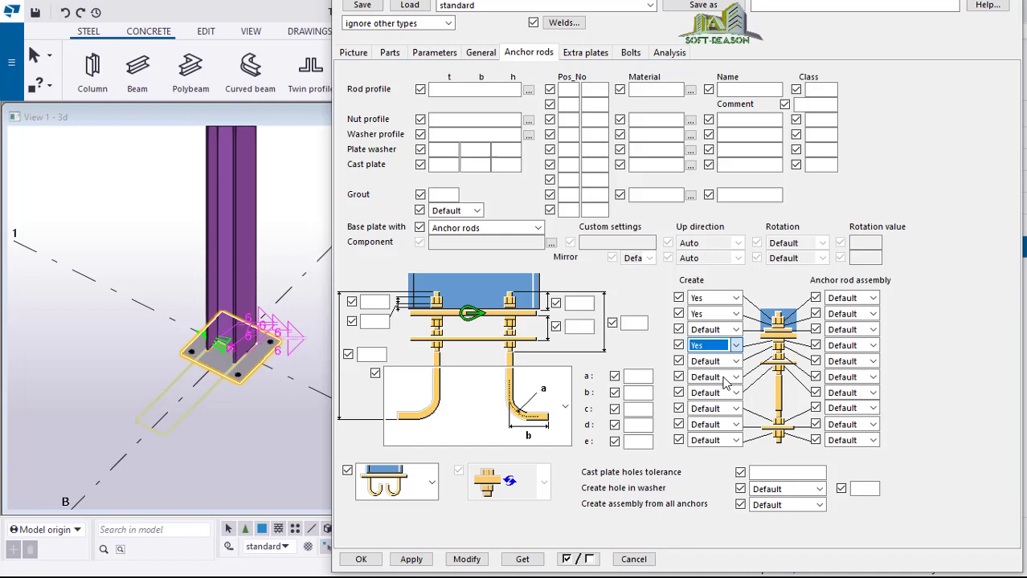
pyautogui.click(735, 360)
pyautogui.click(709, 400)
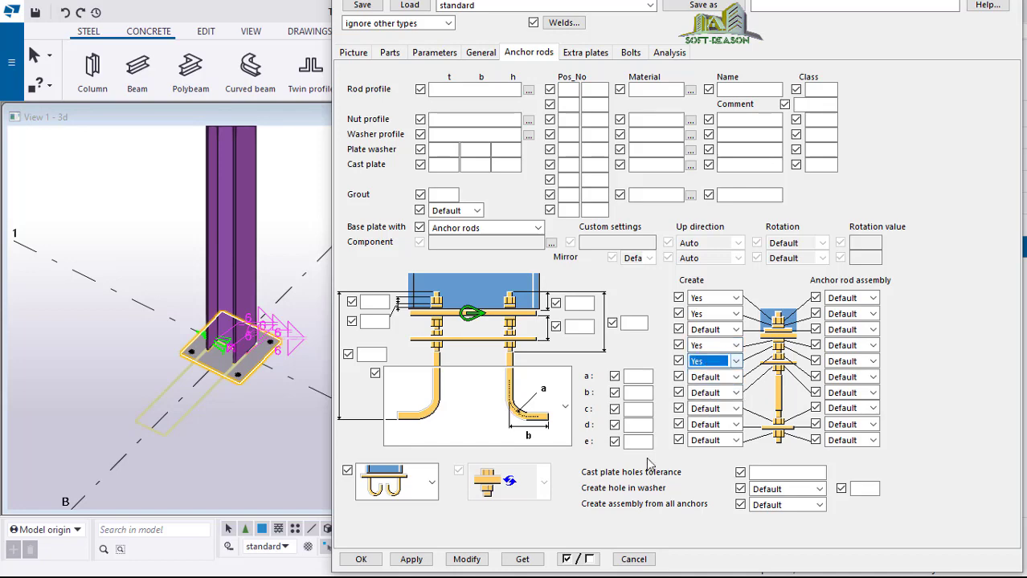
pyautogui.click(466, 559)
pyautogui.scroll(1, 235, 359)
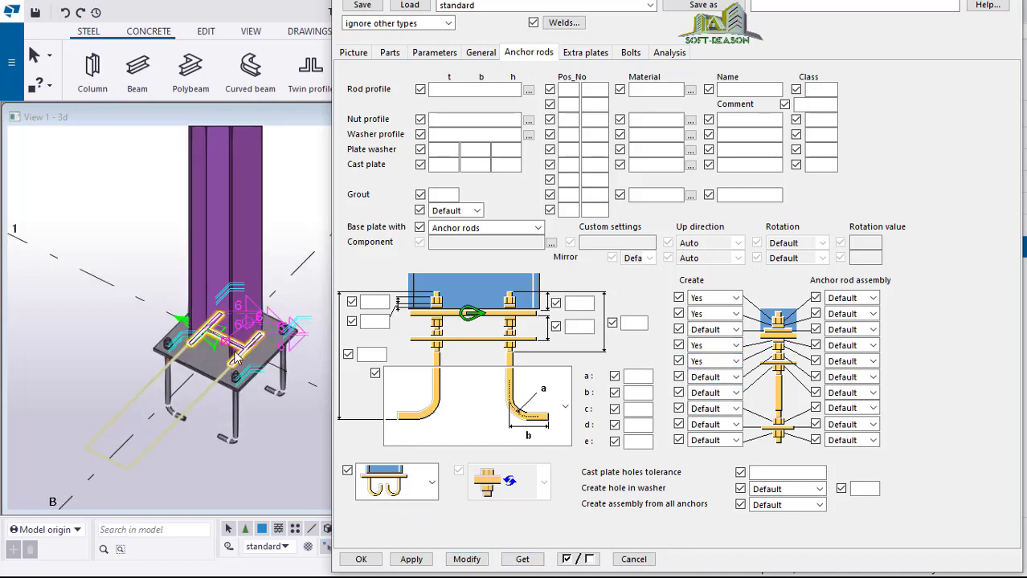
pyautogui.scroll(4, 236, 360)
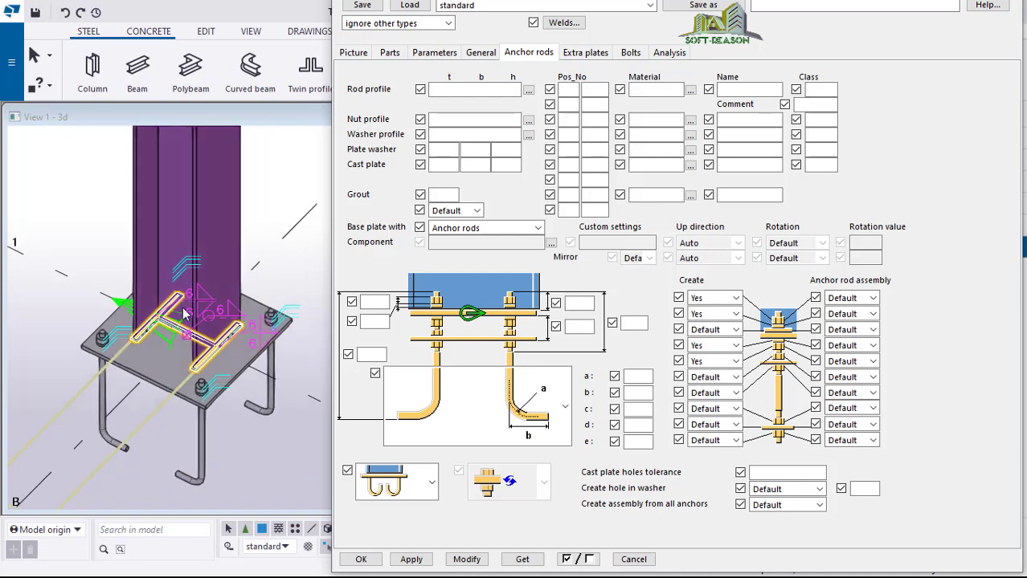
pyautogui.scroll(-1, 185, 314)
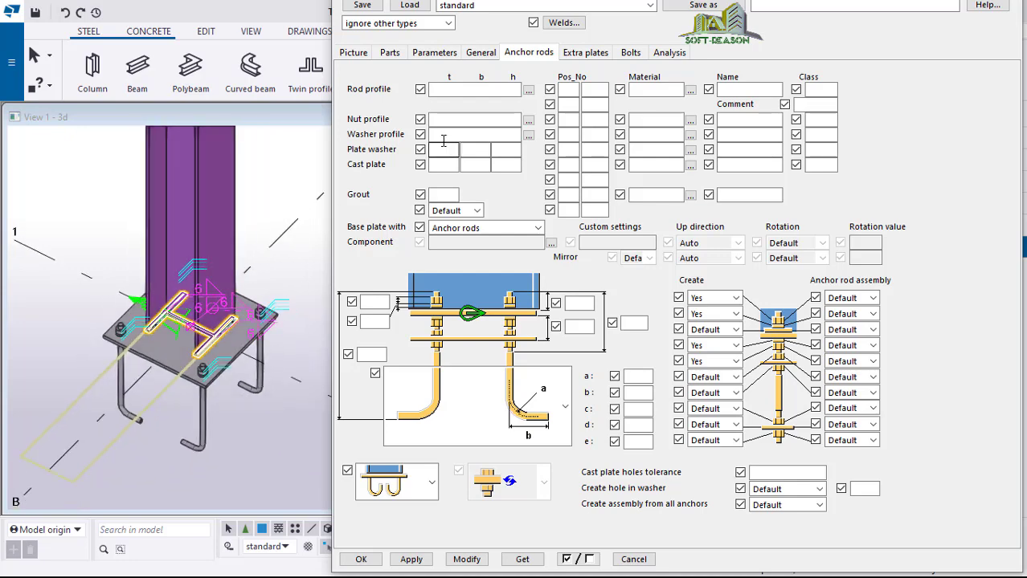
# - Set the base plate bolts to the 4.6FIRE standard with 2.00 tolerance and modify
pyautogui.click(630, 53)
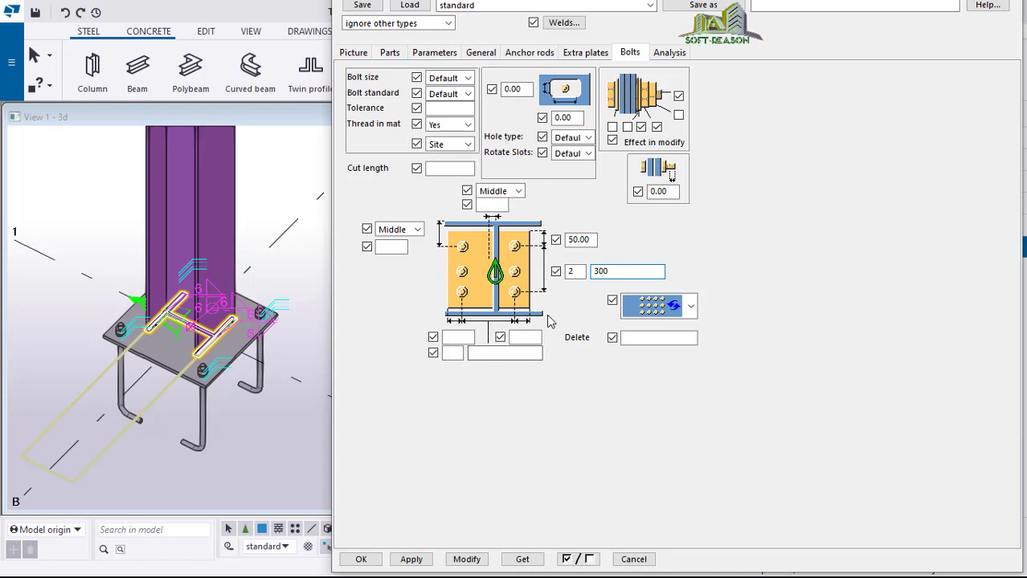
pyautogui.click(454, 337)
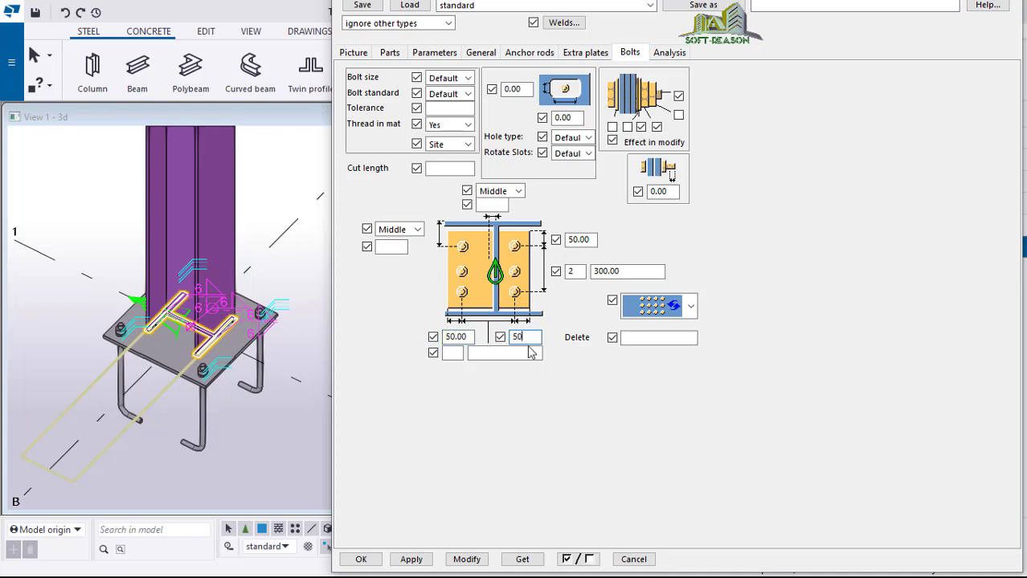
pyautogui.click(452, 353)
pyautogui.write('2')
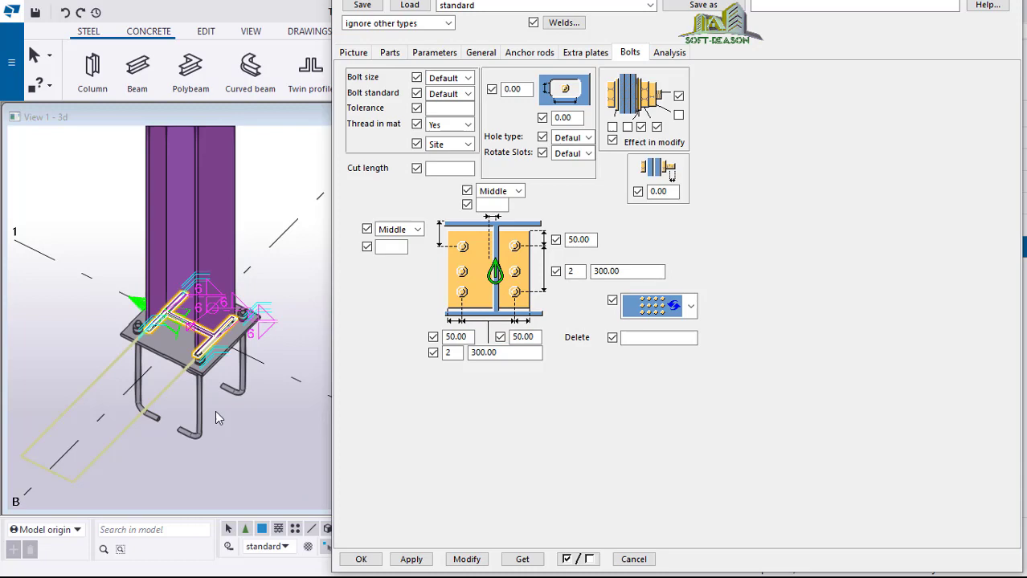
pyautogui.scroll(5, 161, 369)
pyautogui.scroll(-5, 152, 364)
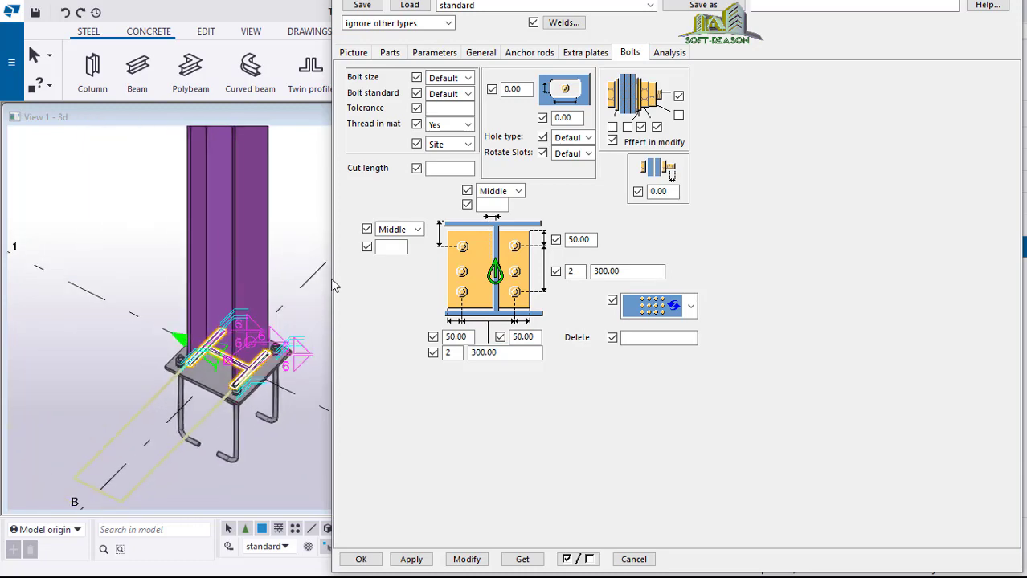
pyautogui.click(466, 78)
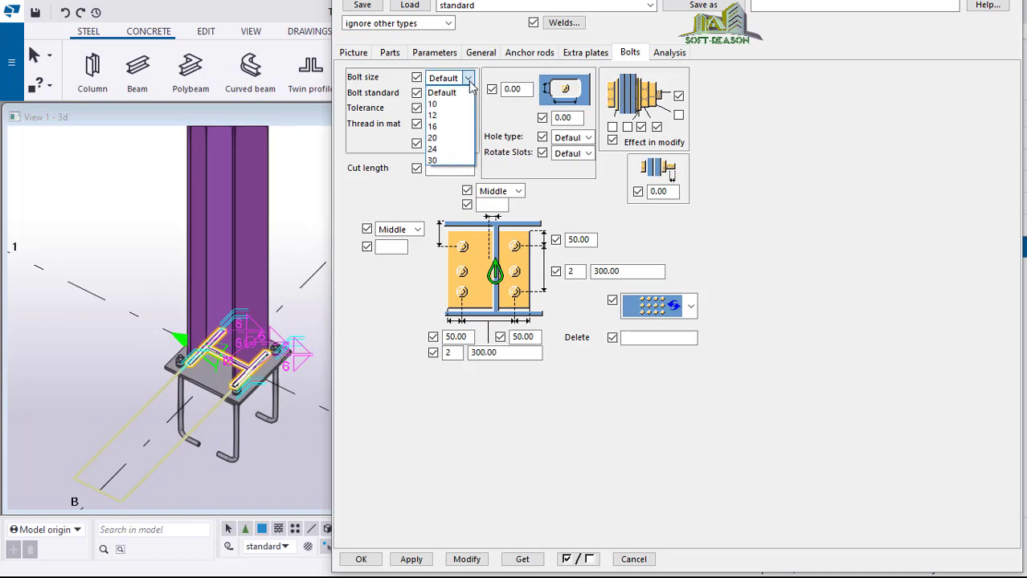
pyautogui.click(448, 94)
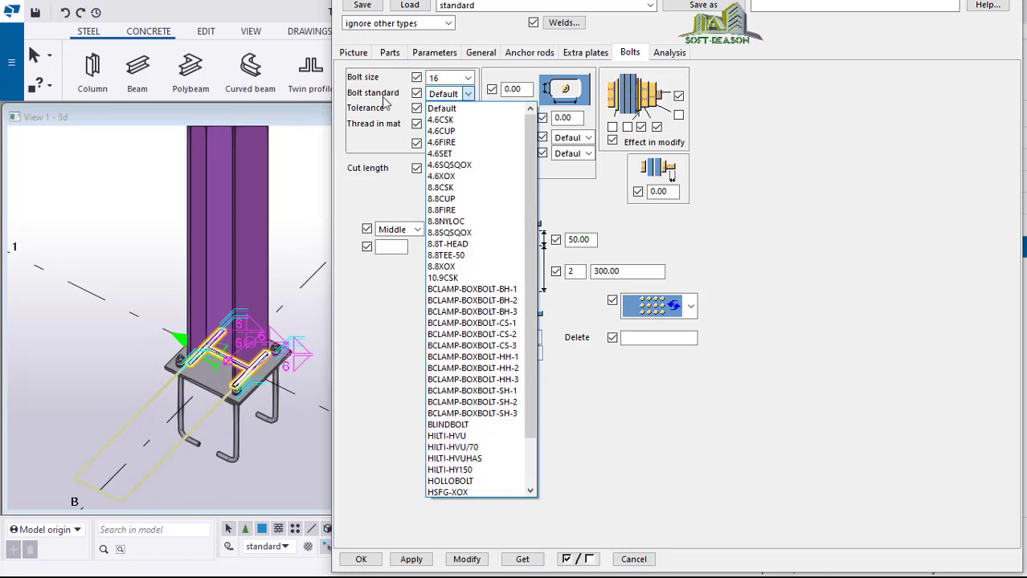
pyautogui.click(455, 143)
pyautogui.click(440, 112)
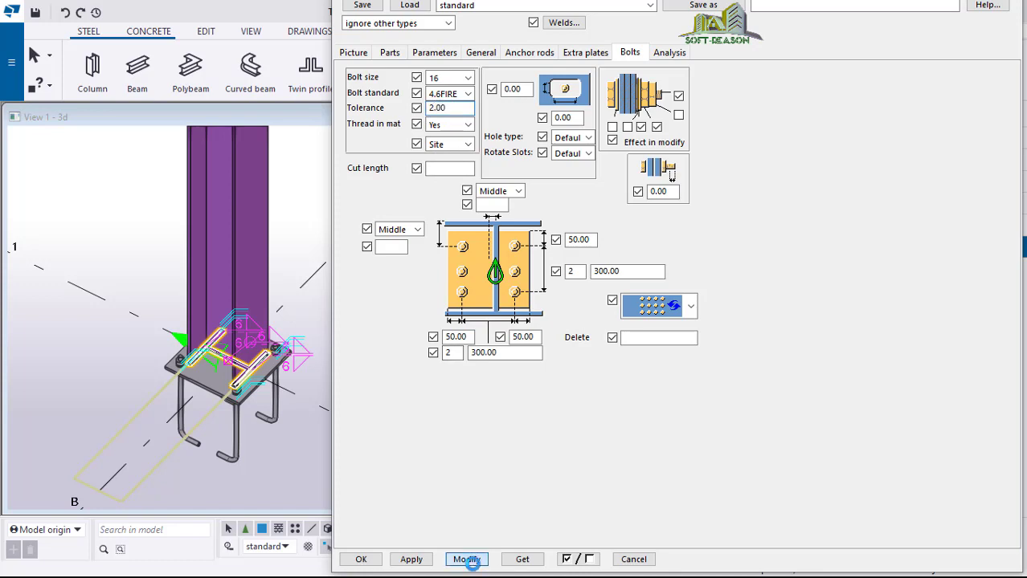
pyautogui.click(471, 561)
pyautogui.scroll(3, 203, 381)
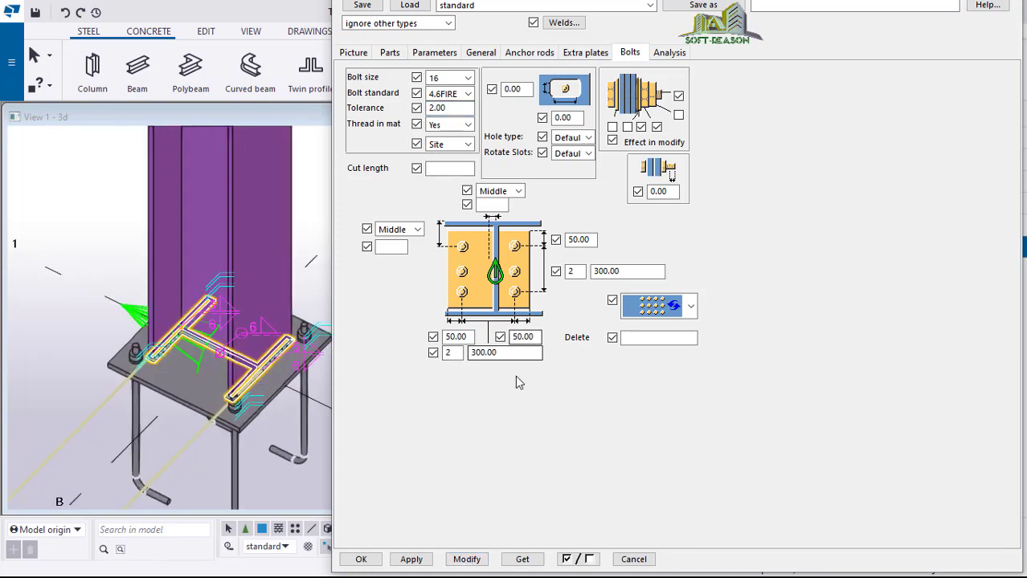
# - Place a Base plate (1042) at the lower end of the inclined beam
pyautogui.click(362, 560)
pyautogui.scroll(-3, 356, 344)
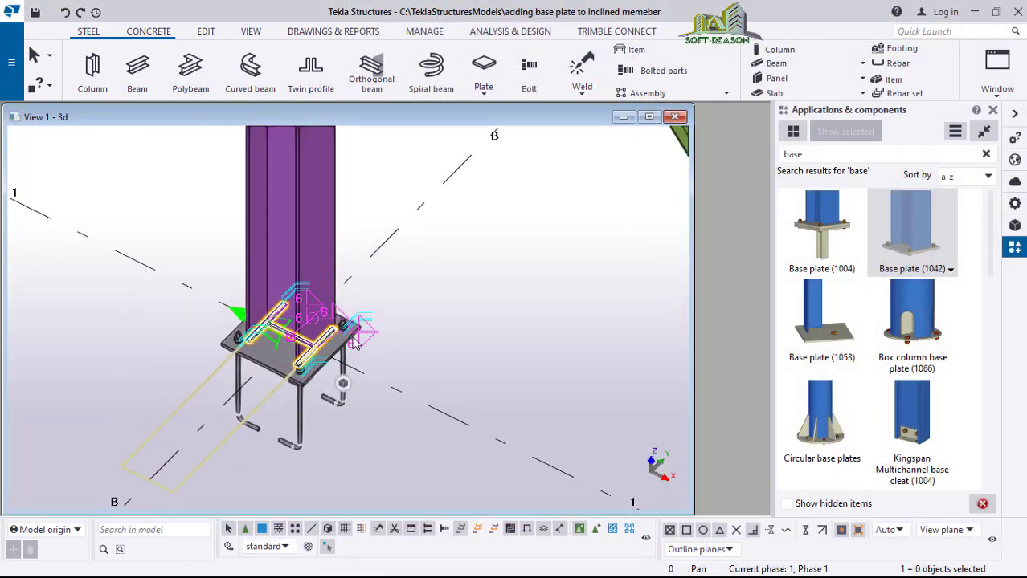
pyautogui.scroll(-4, 354, 344)
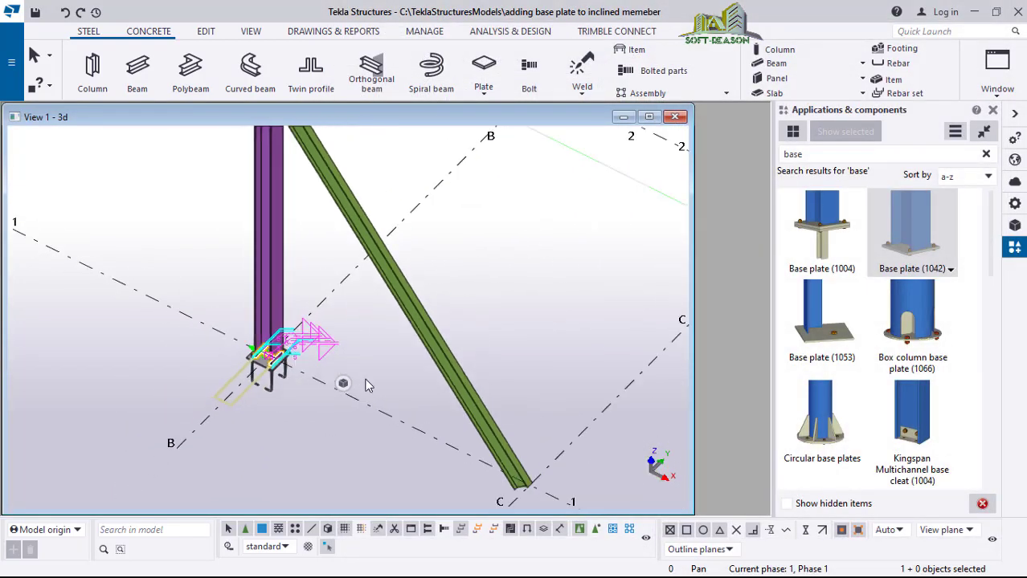
pyautogui.keyDown('ctrl'); pyautogui.moveTo(417, 402); pyautogui.dragTo(529, 414, button='middle'); pyautogui.keyUp('ctrl')
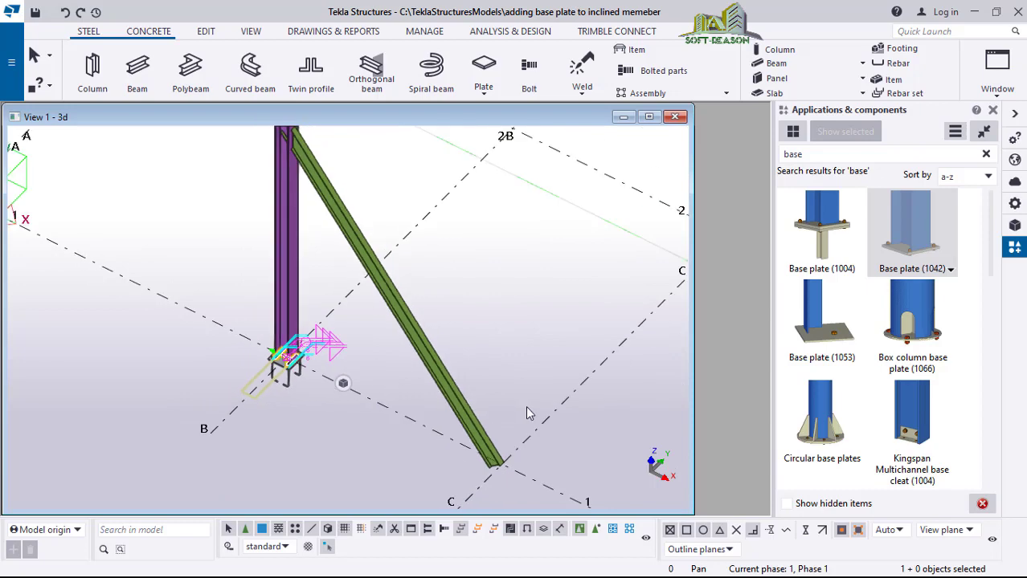
pyautogui.click(920, 239)
pyautogui.scroll(2, 438, 383)
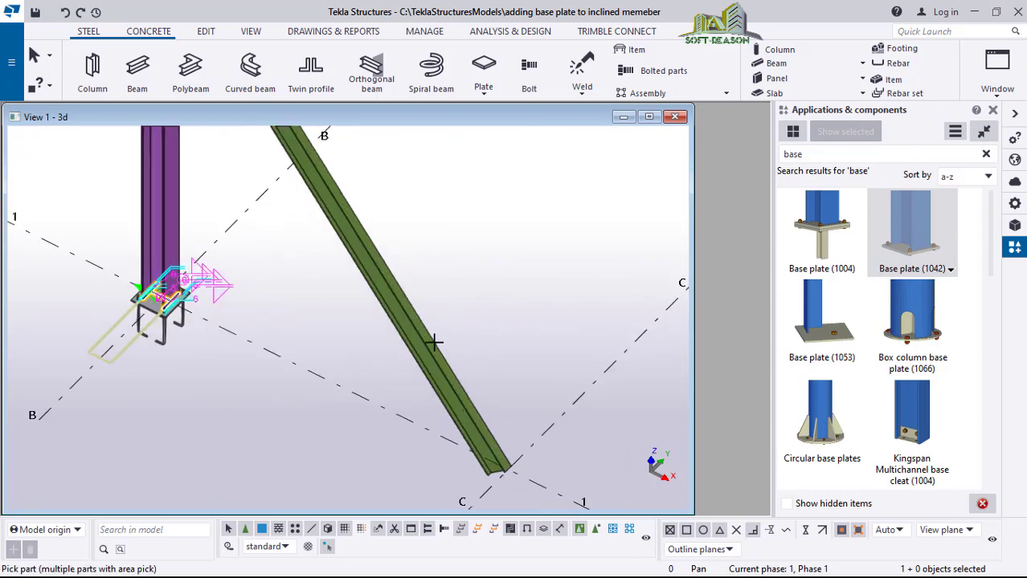
pyautogui.click(438, 350)
pyautogui.scroll(3, 494, 466)
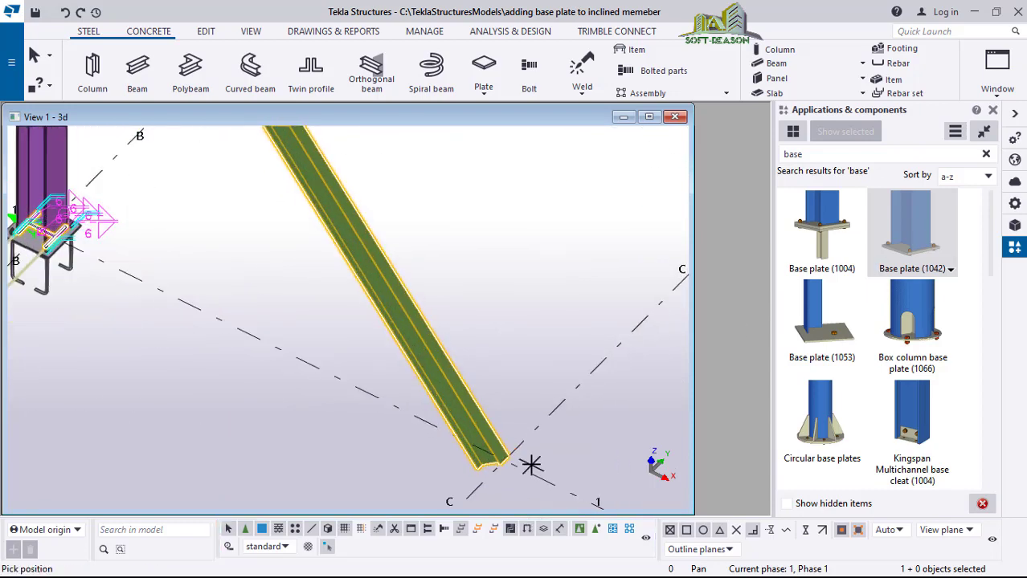
pyautogui.click(504, 459)
# - Orbit around the new inclined-beam base plate and select it
pyautogui.scroll(1, 482, 378)
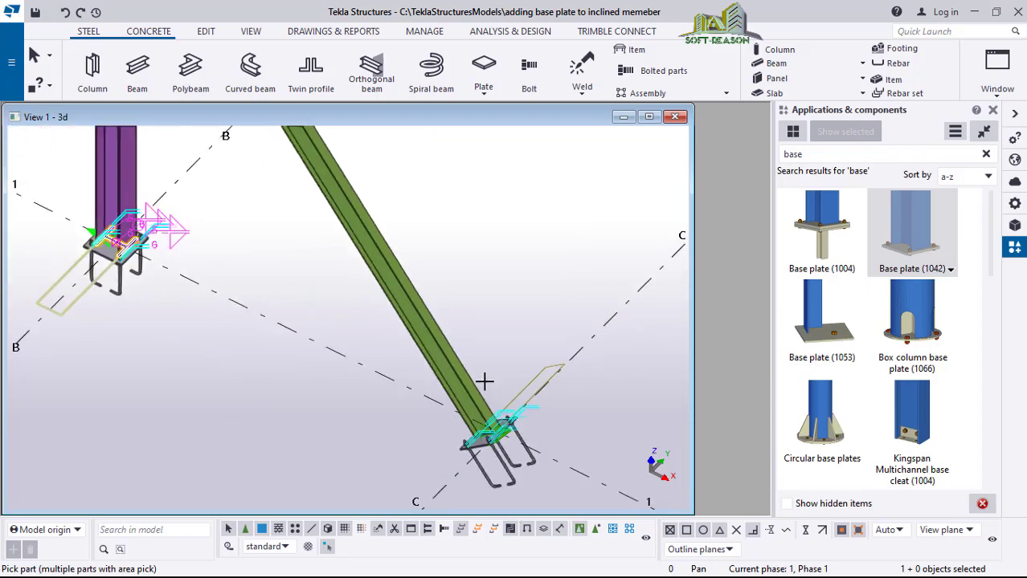
pyautogui.scroll(2, 495, 468)
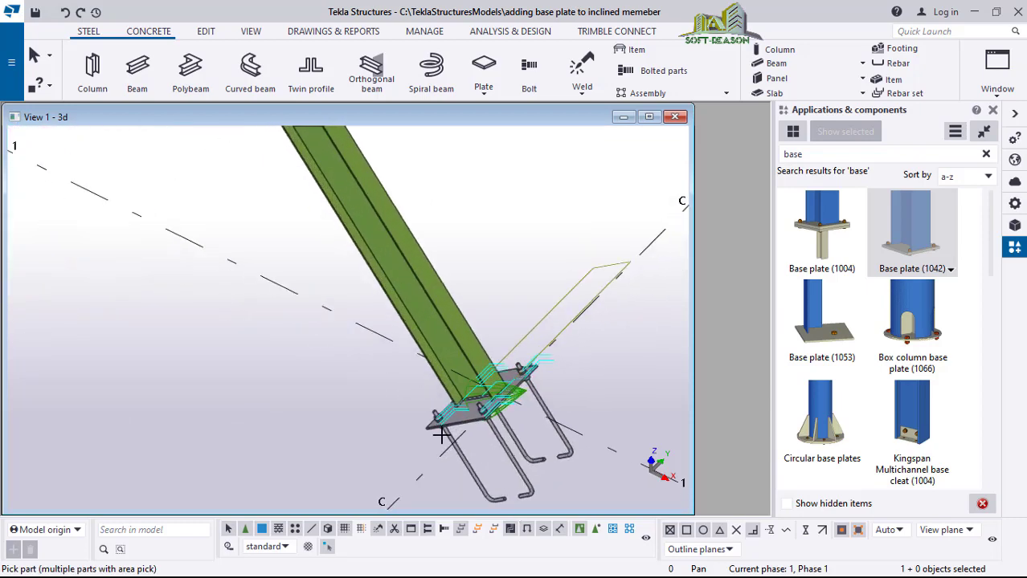
pyautogui.keyDown('ctrl'); pyautogui.moveTo(441, 434); pyautogui.dragTo(406, 396, button='middle'); pyautogui.keyUp('ctrl')
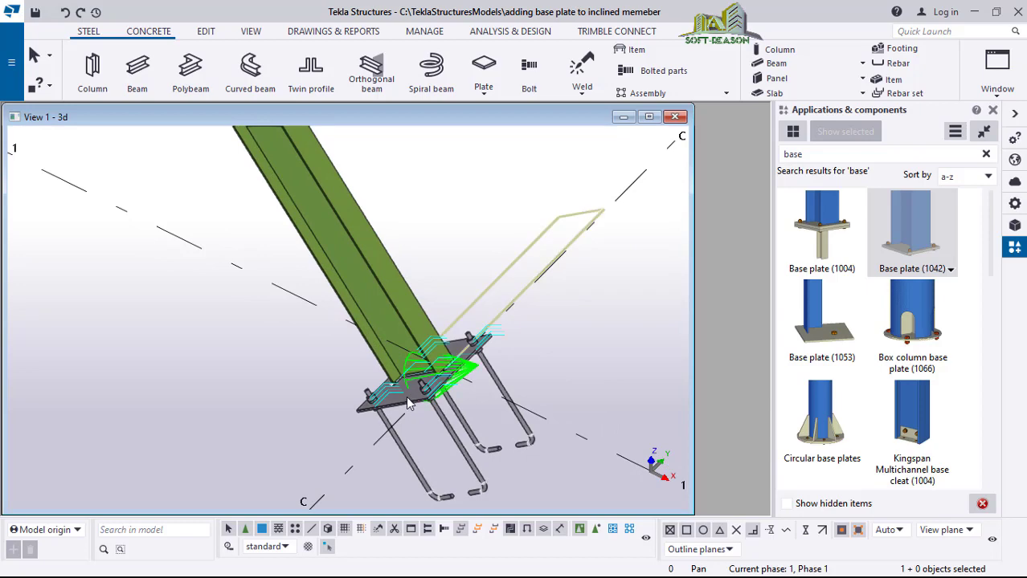
pyautogui.click(403, 396)
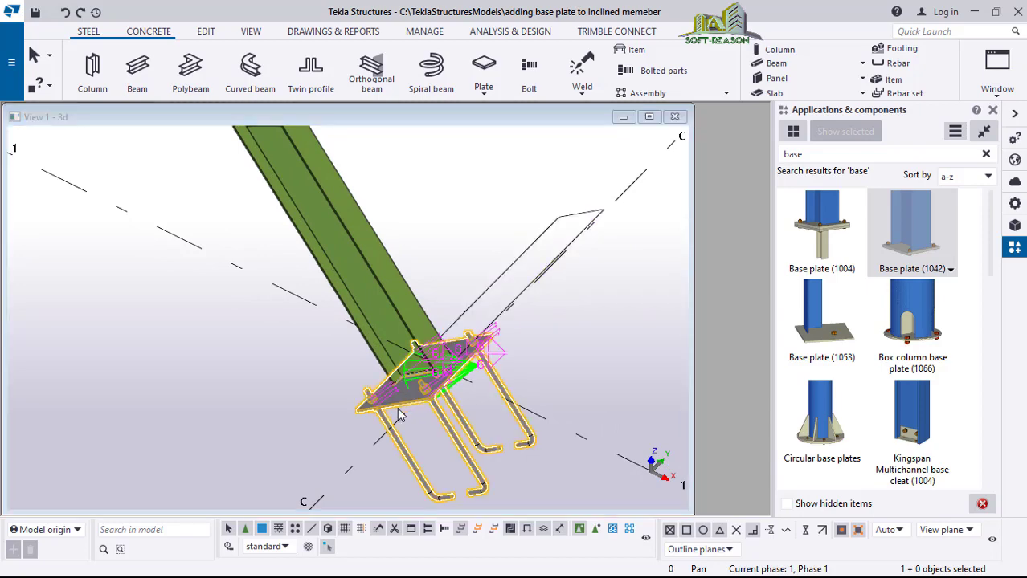
# - Set the beam base plate's up direction to +x, rotation 37.76101 to 0, and modify
pyautogui.doubleClick(399, 415)
pyautogui.keyDown('ctrl'); pyautogui.moveTo(194, 403); pyautogui.dragTo(269, 373, button='middle'); pyautogui.keyUp('ctrl')
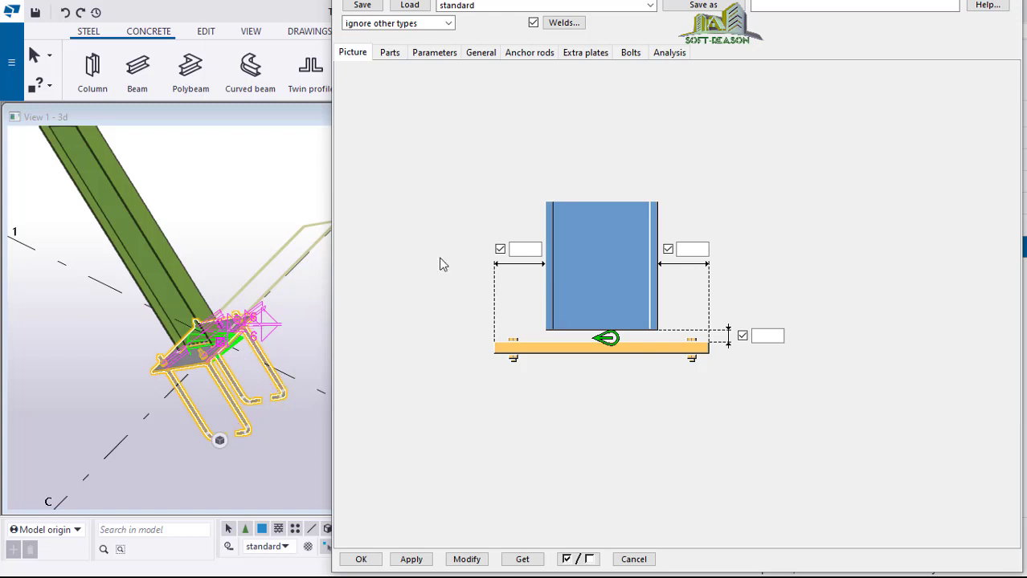
pyautogui.click(481, 53)
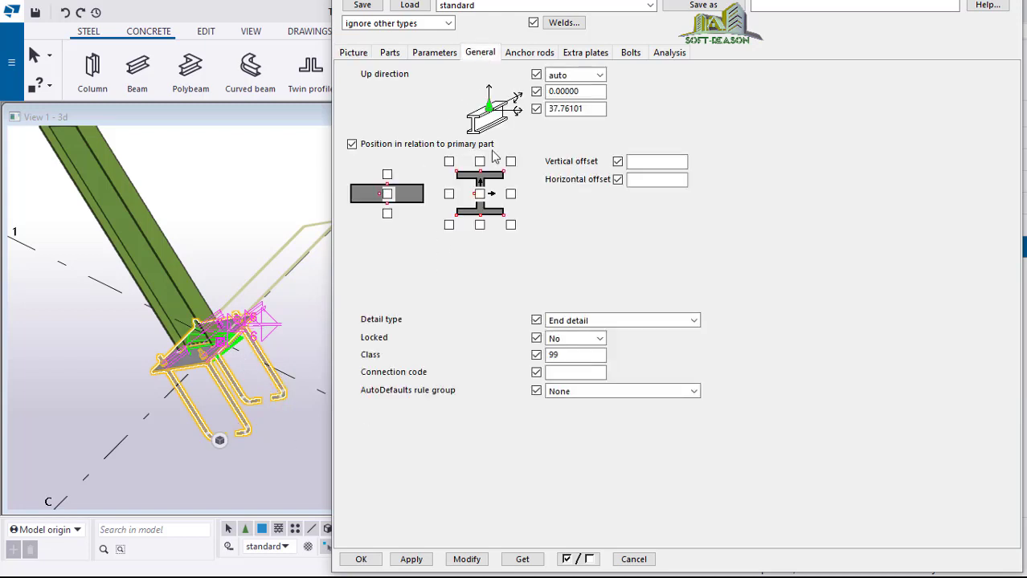
pyautogui.click(594, 75)
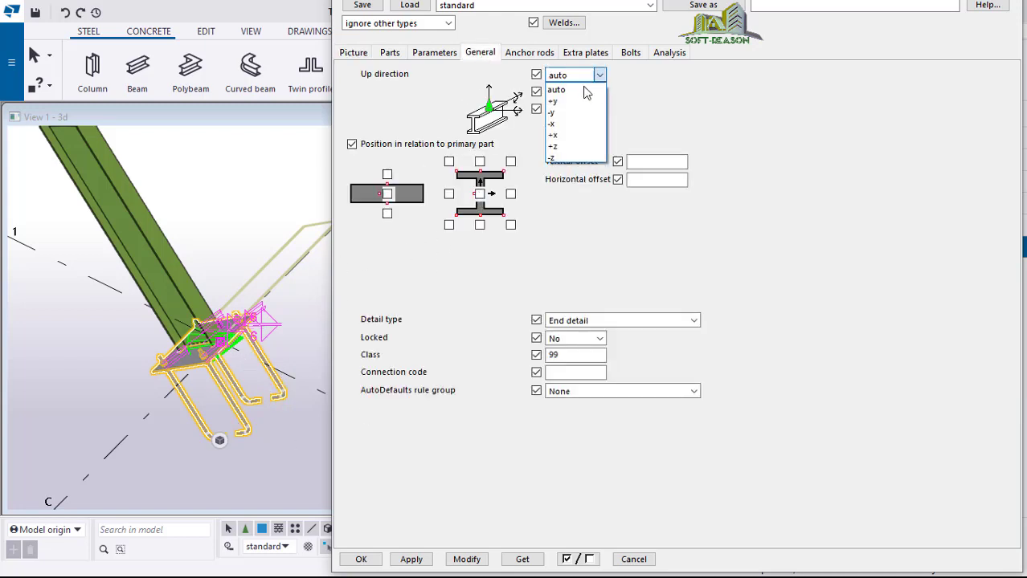
pyautogui.click(560, 136)
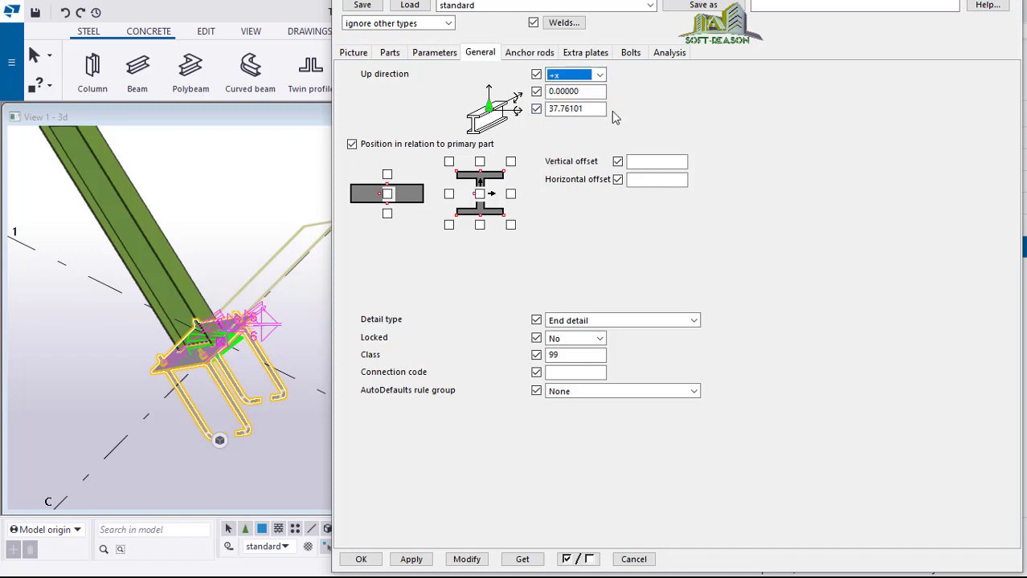
pyautogui.moveTo(601, 108); pyautogui.dragTo(541, 117)
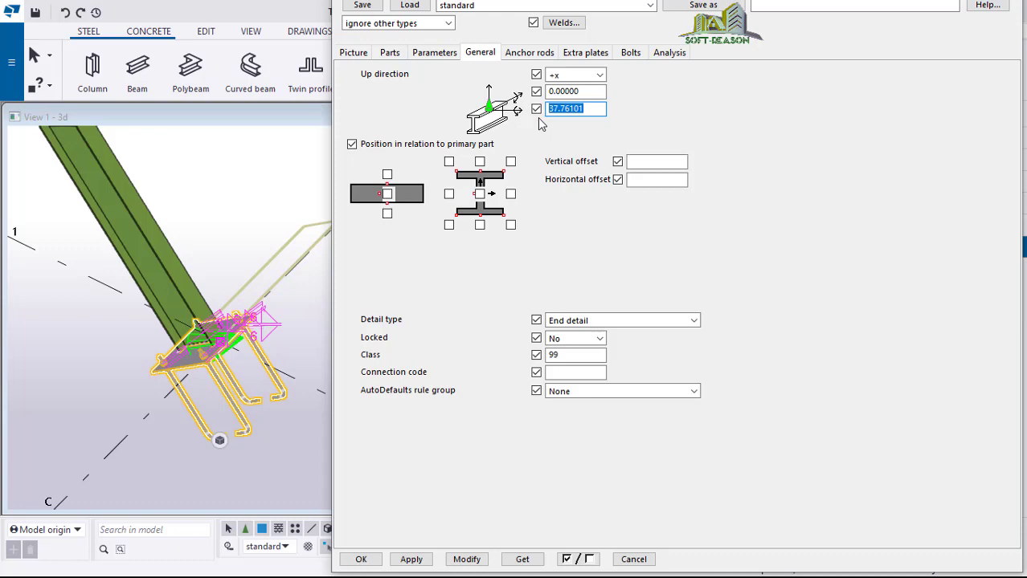
pyautogui.write('0')
pyautogui.click(467, 560)
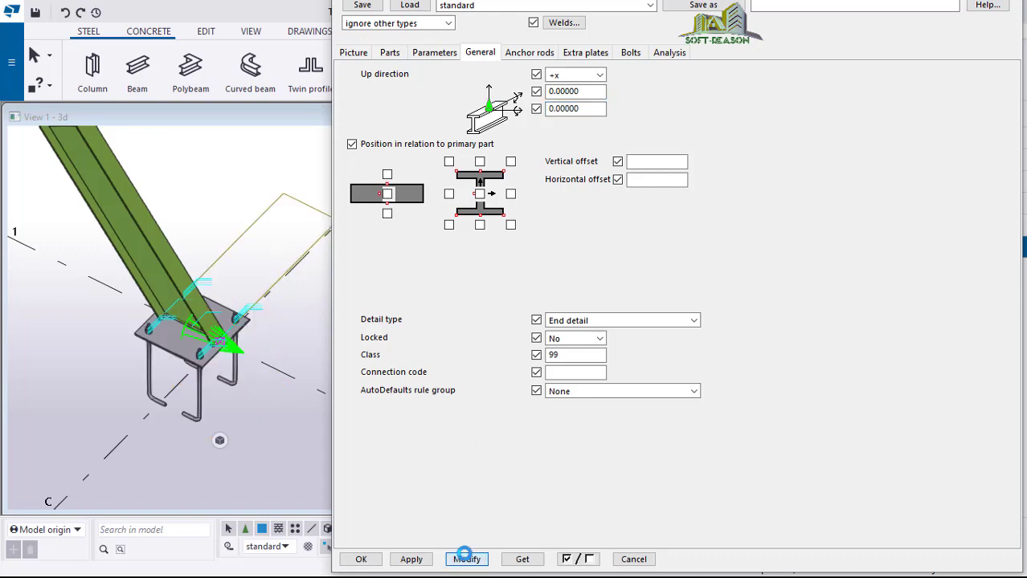
pyautogui.keyDown('ctrl'); pyautogui.moveTo(201, 321); pyautogui.dragTo(297, 361, button='middle'); pyautogui.keyUp('ctrl')
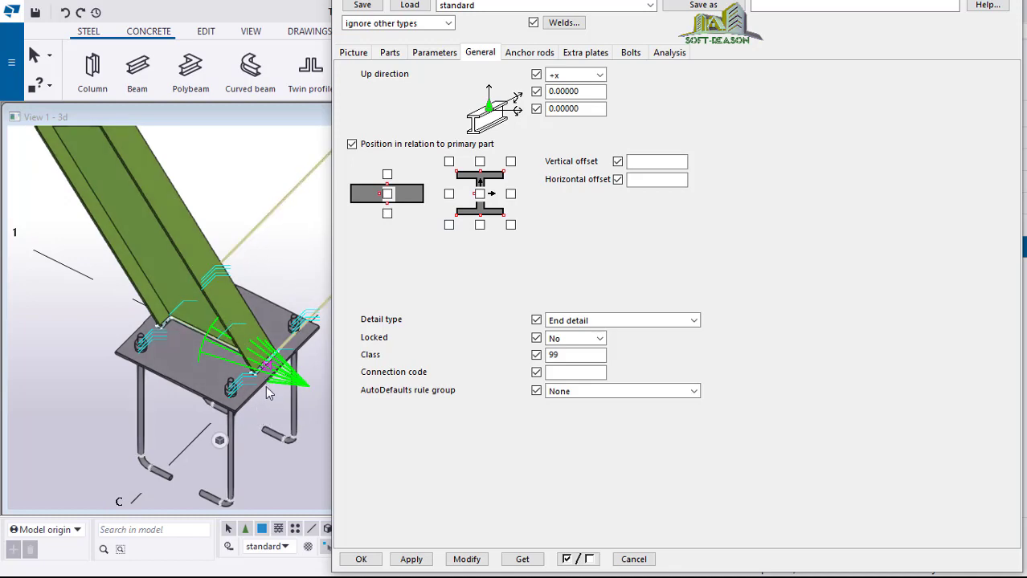
pyautogui.moveTo(257, 386)
pyautogui.keyDown('ctrl'); pyautogui.mouseDown(button='middle')
pyautogui.moveTo(225, 366)
pyautogui.moveTo(241, 378)
pyautogui.mouseUp(button='middle'); pyautogui.keyUp('ctrl')
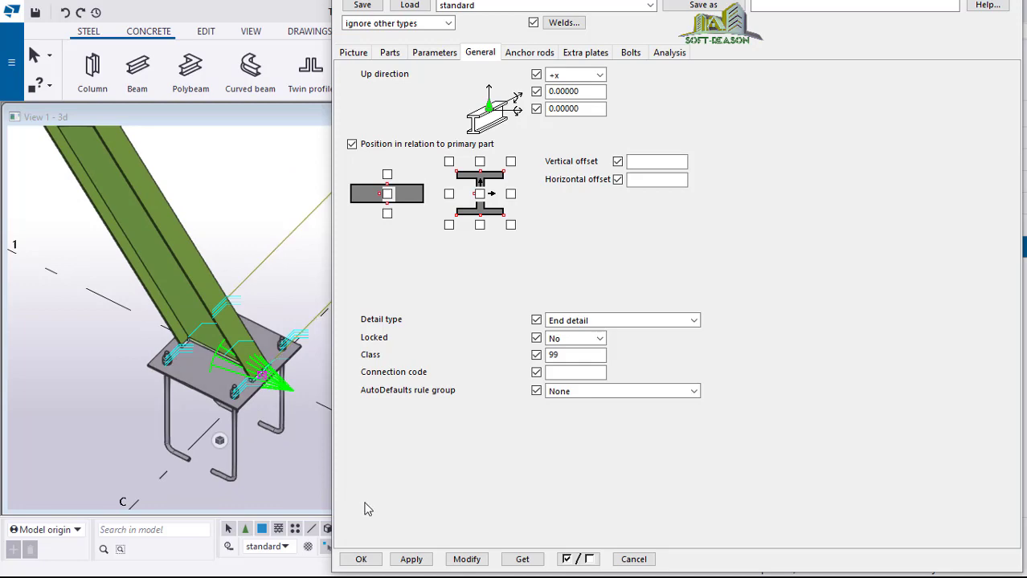
# - Close the base plate dialog and search the components catalogue for 'end'
pyautogui.click(358, 557)
pyautogui.scroll(-10, 539, 393)
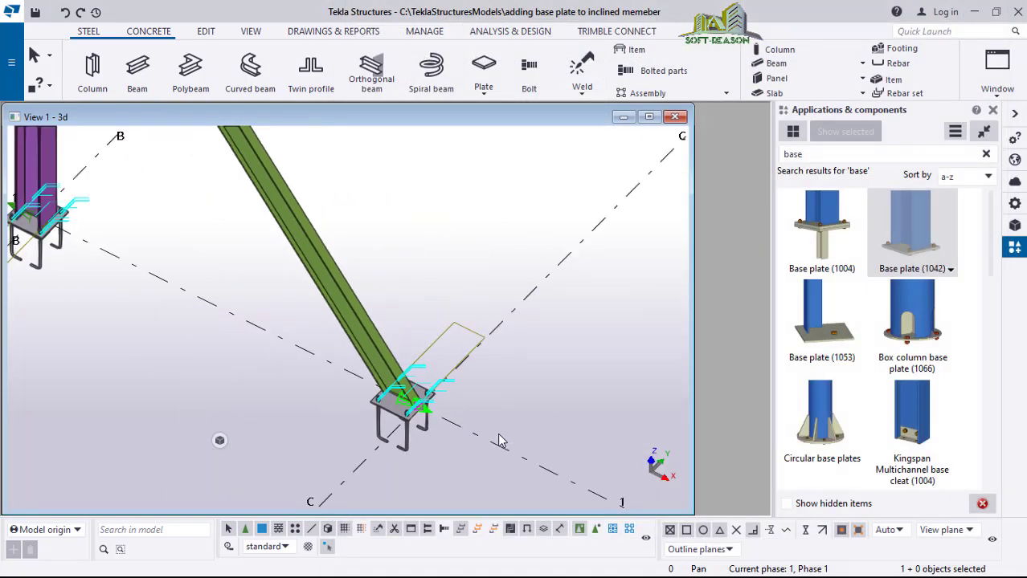
pyautogui.scroll(5, 370, 171)
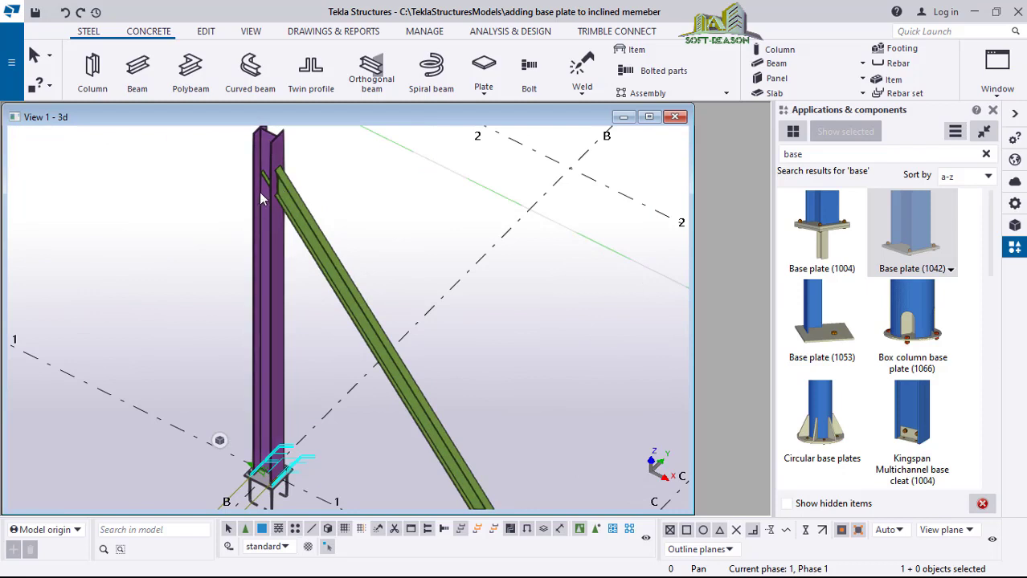
pyautogui.doubleClick(793, 154)
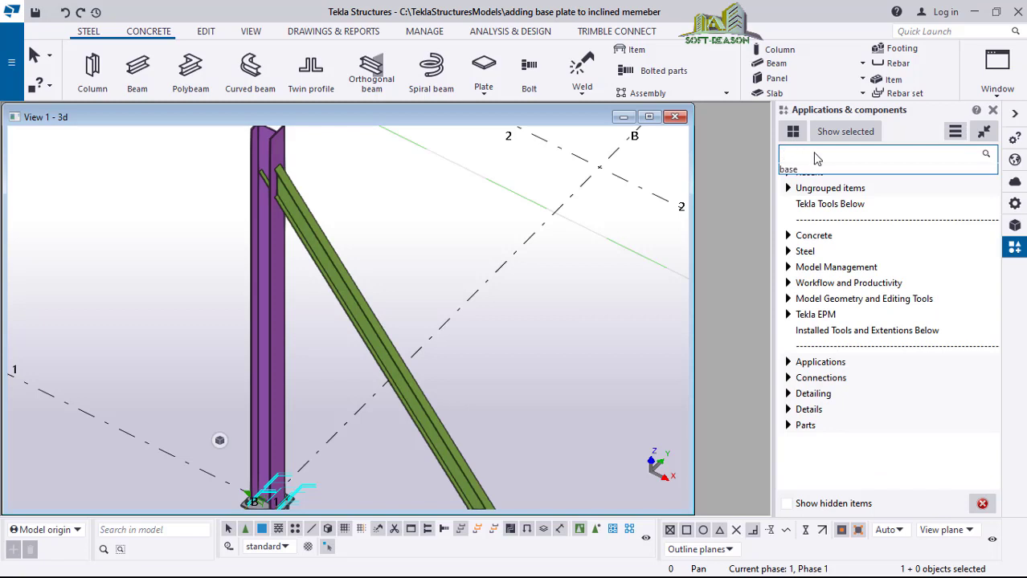
pyautogui.write('end')
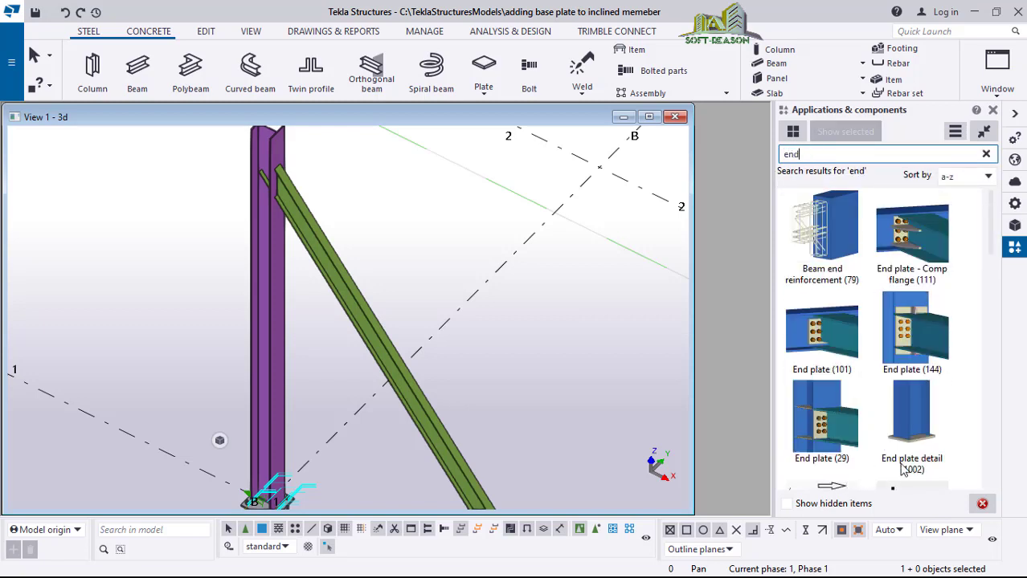
# - Place an End plate (144) with the column as main part and the inclined beam as secondary, then open its settings
pyautogui.click(910, 341)
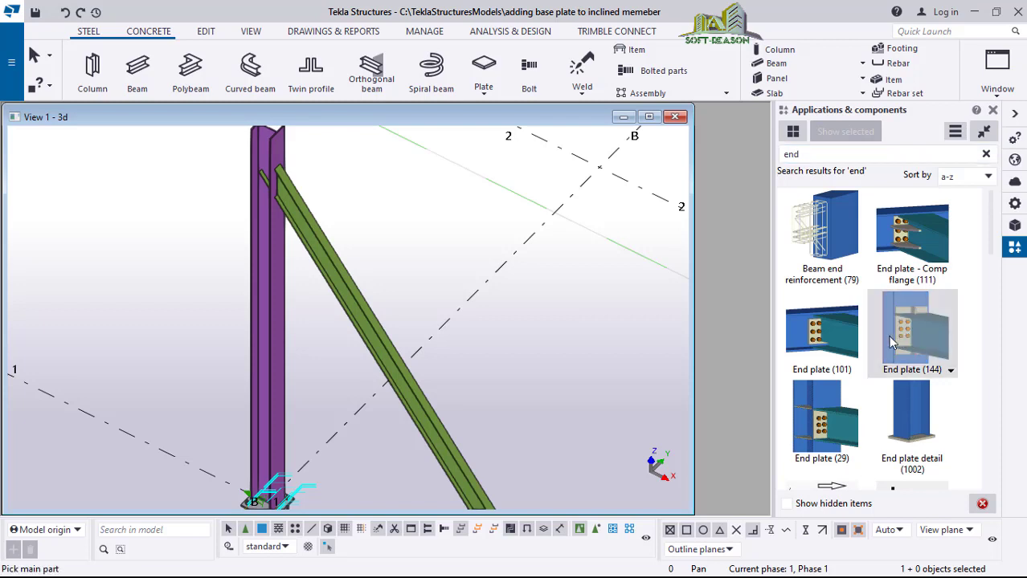
pyautogui.click(266, 242)
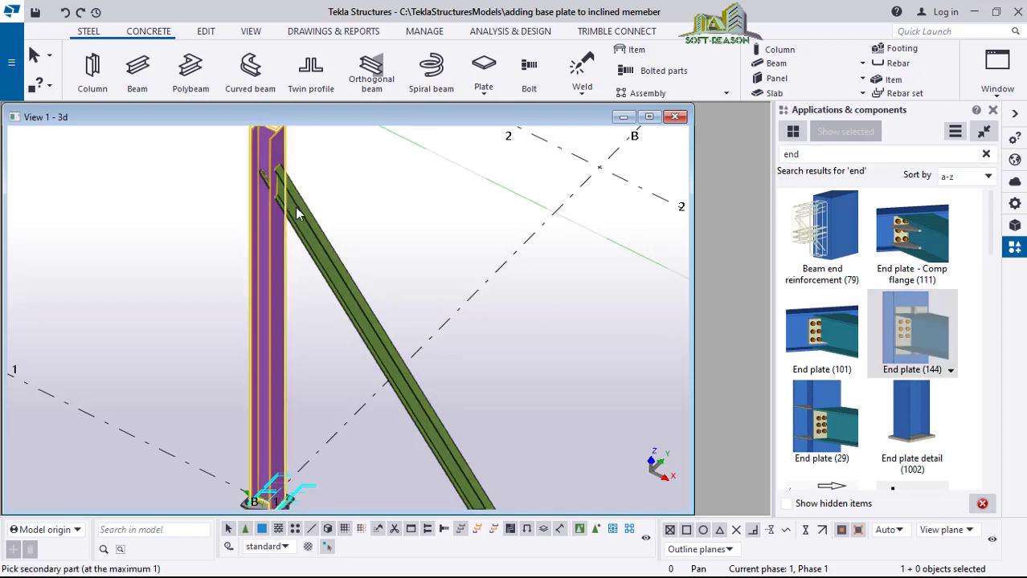
pyautogui.click(297, 213)
pyautogui.scroll(5, 291, 169)
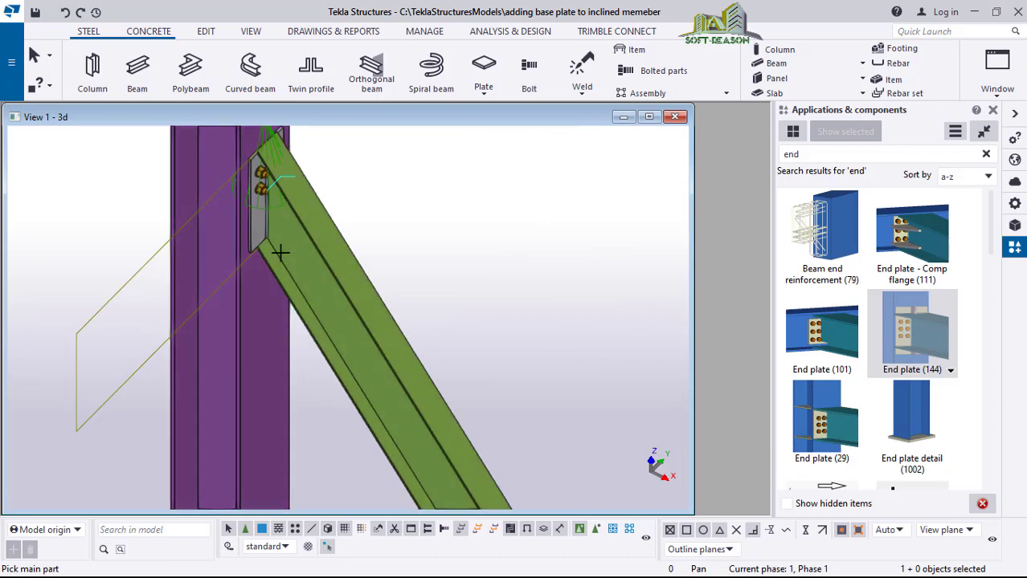
pyautogui.scroll(-2, 252, 167)
pyautogui.rightClick(403, 158)
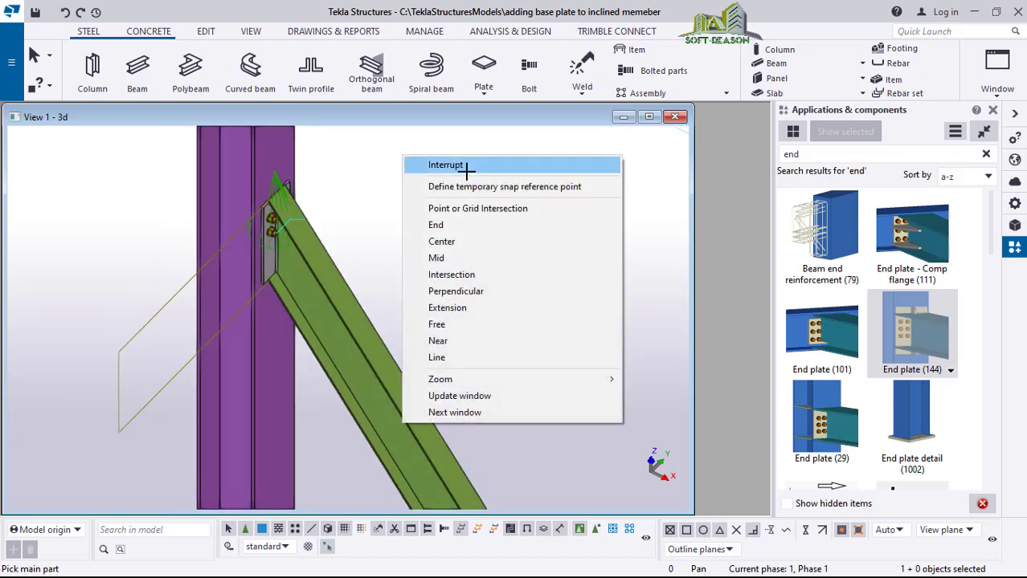
pyautogui.click(467, 168)
pyautogui.doubleClick(269, 250)
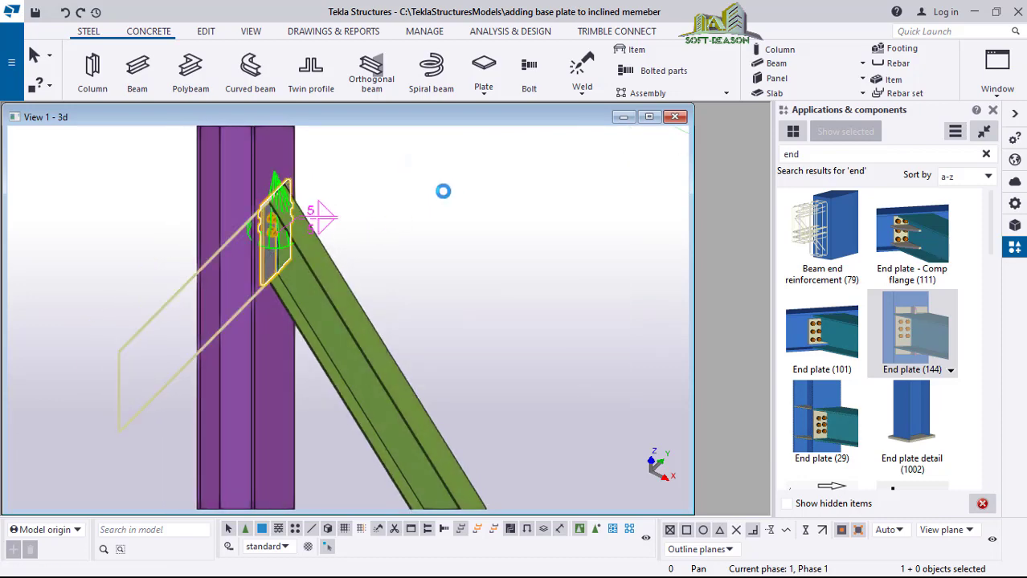
# - Set the top and bottom bolt edge distances to 50 on the Bolts tab and apply
pyautogui.scroll(3, 324, 222)
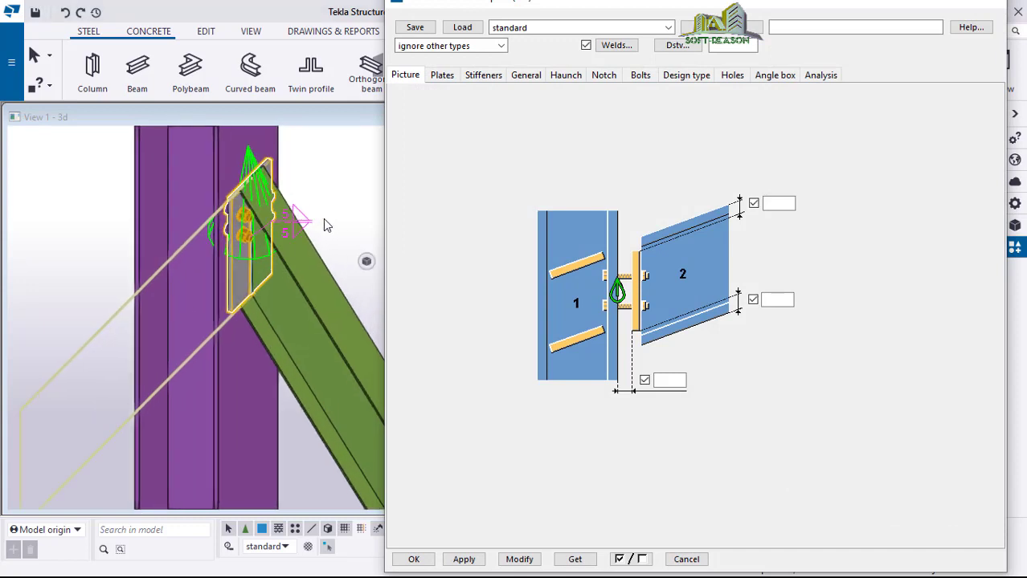
pyautogui.scroll(1, 323, 219)
pyautogui.click(640, 77)
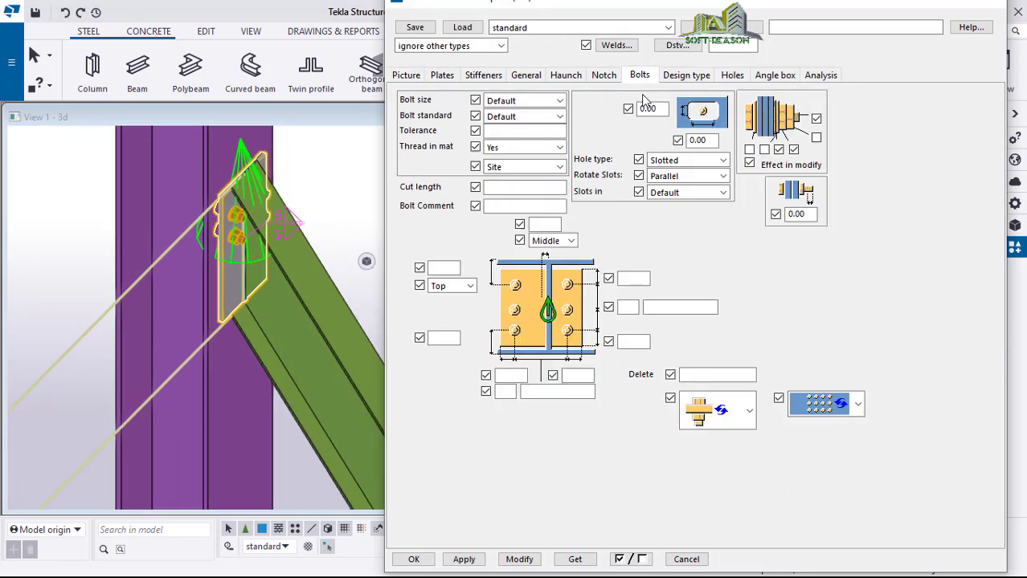
pyautogui.click(628, 279)
pyautogui.write('50')
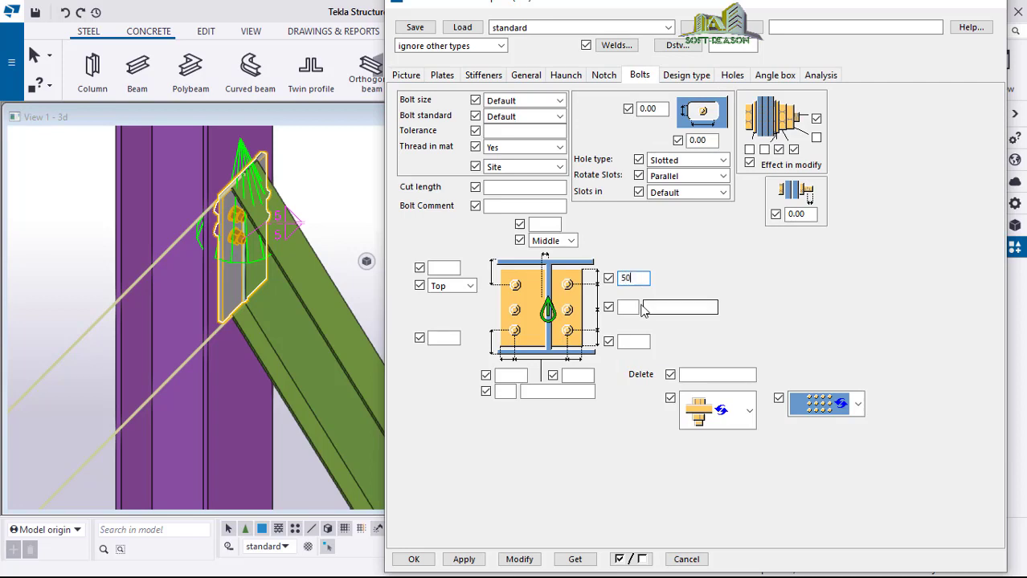
pyautogui.click(629, 308)
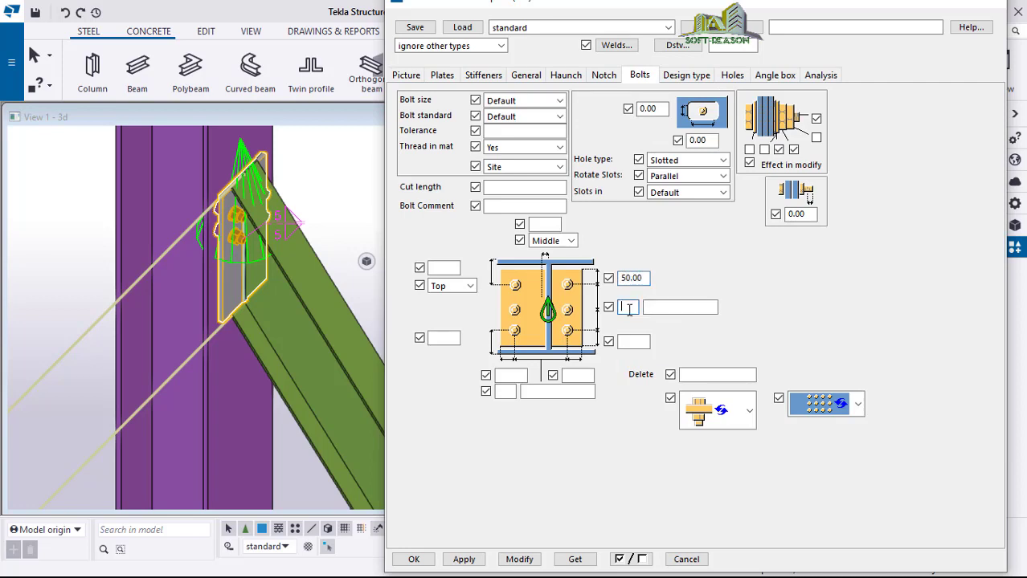
pyautogui.click(672, 307)
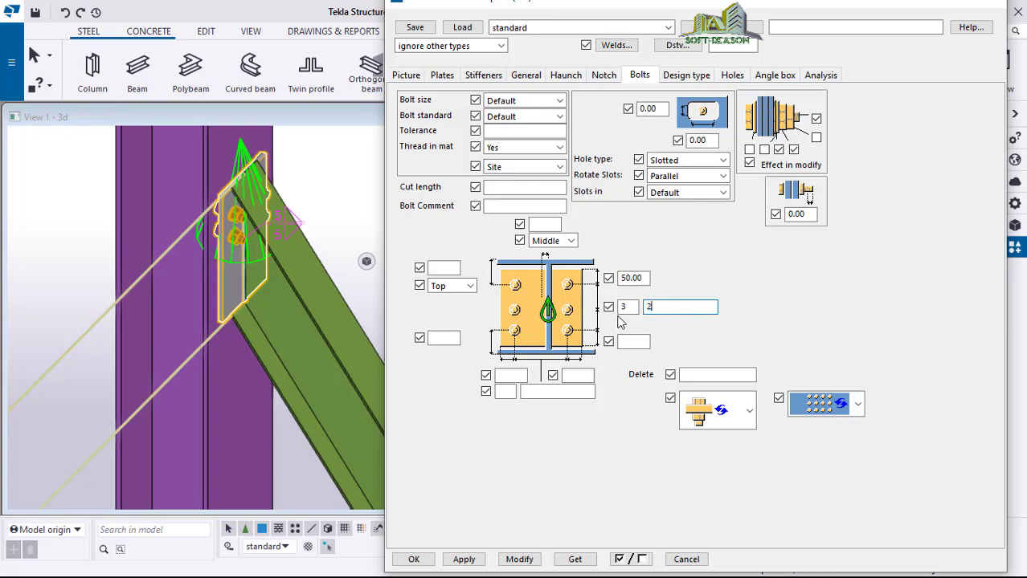
pyautogui.click(633, 342)
pyautogui.write('50')
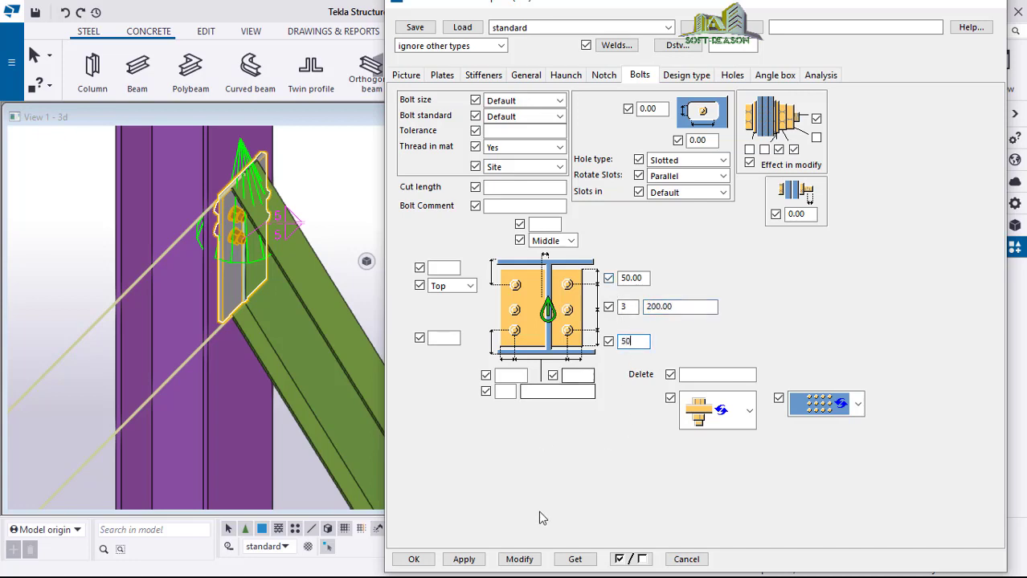
pyautogui.click(519, 561)
# - Change the vertical bolt spacing to 300 and centre the bolt group at Middle, applying each change
pyautogui.scroll(2, 237, 295)
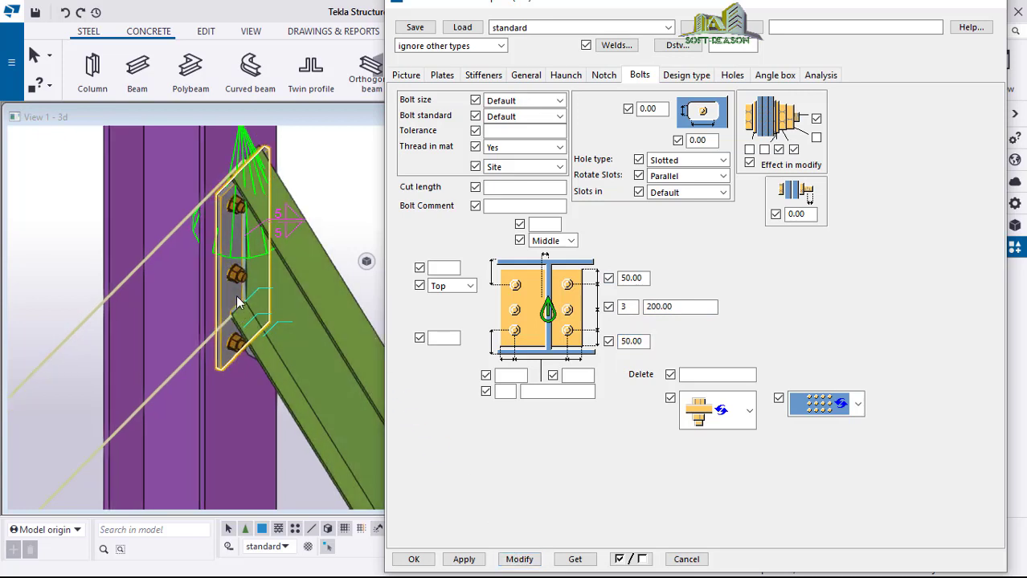
pyautogui.moveTo(675, 306); pyautogui.dragTo(634, 312)
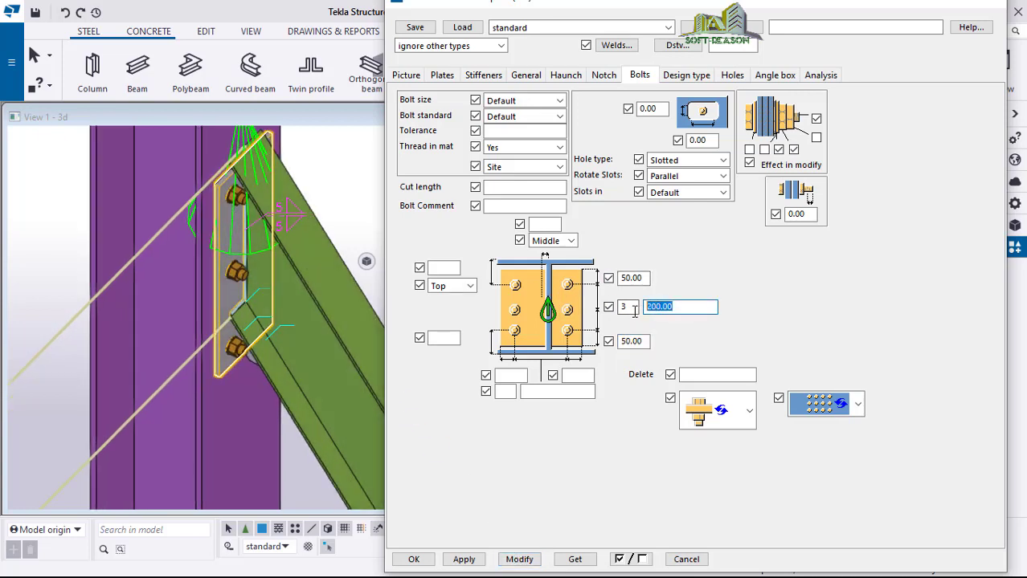
pyautogui.write('300')
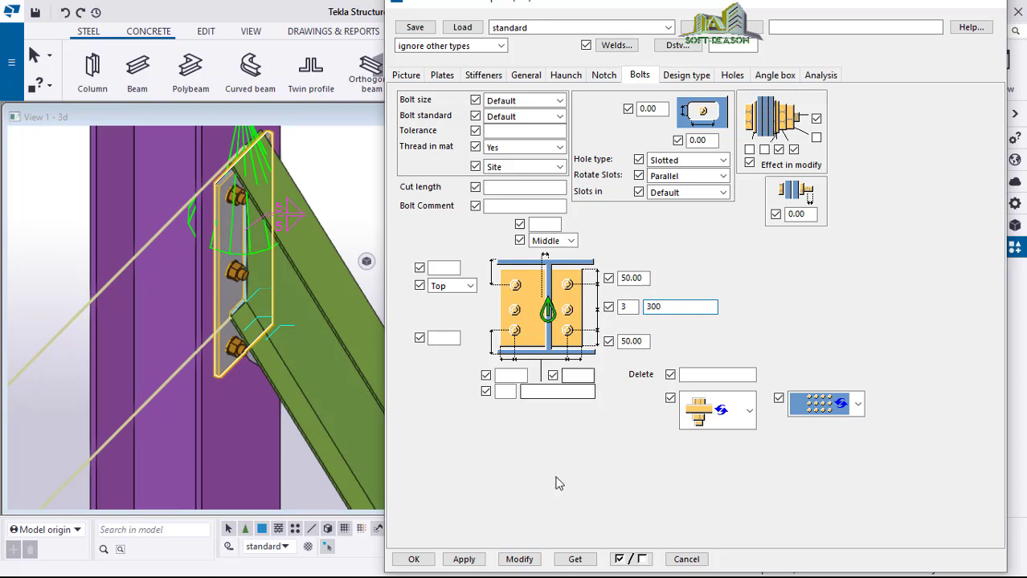
pyautogui.click(519, 559)
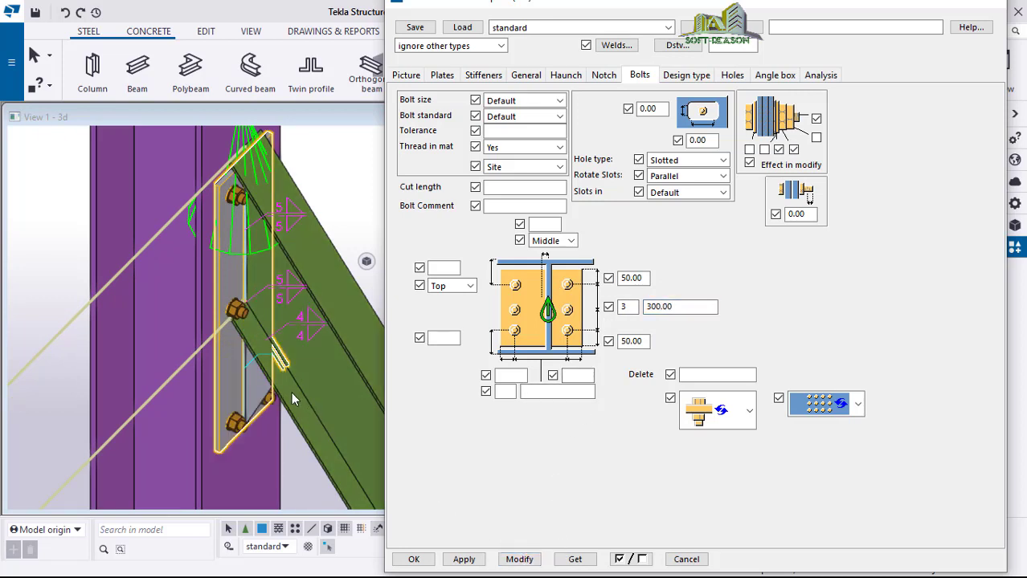
pyautogui.click(466, 286)
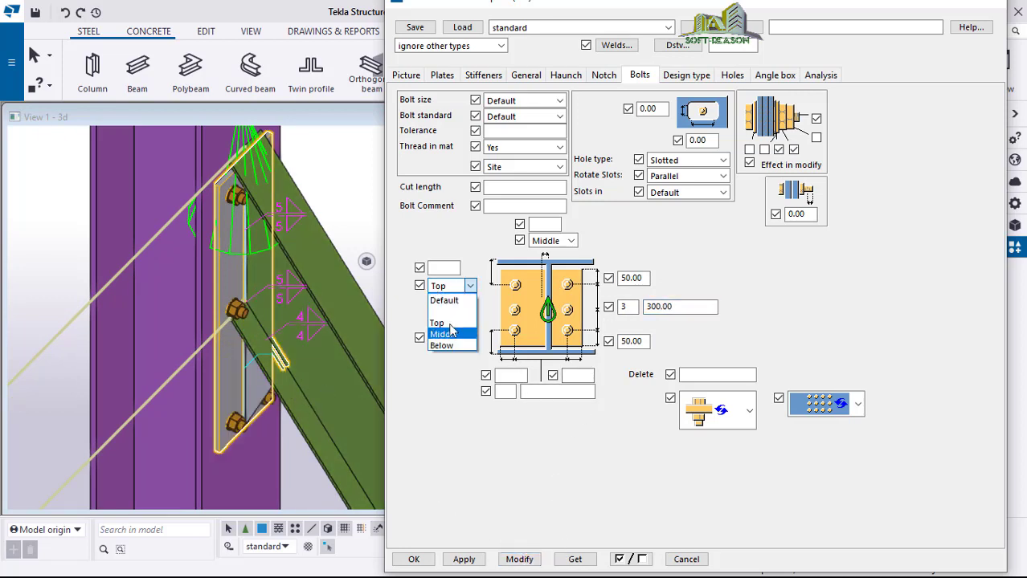
pyautogui.click(455, 335)
pyautogui.click(519, 559)
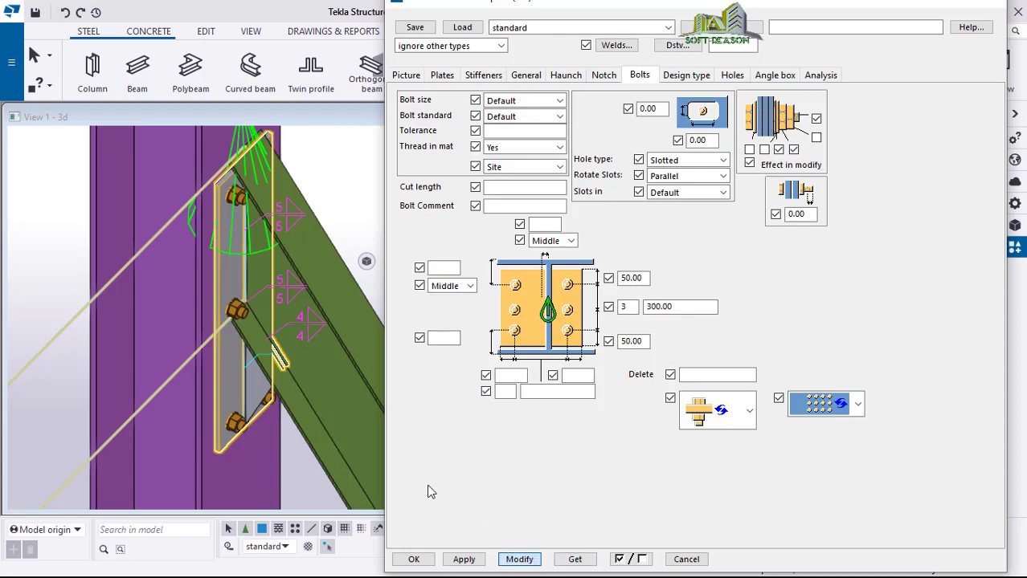
pyautogui.keyDown('ctrl'); pyautogui.moveTo(274, 396); pyautogui.dragTo(279, 244, button='middle'); pyautogui.keyUp('ctrl')
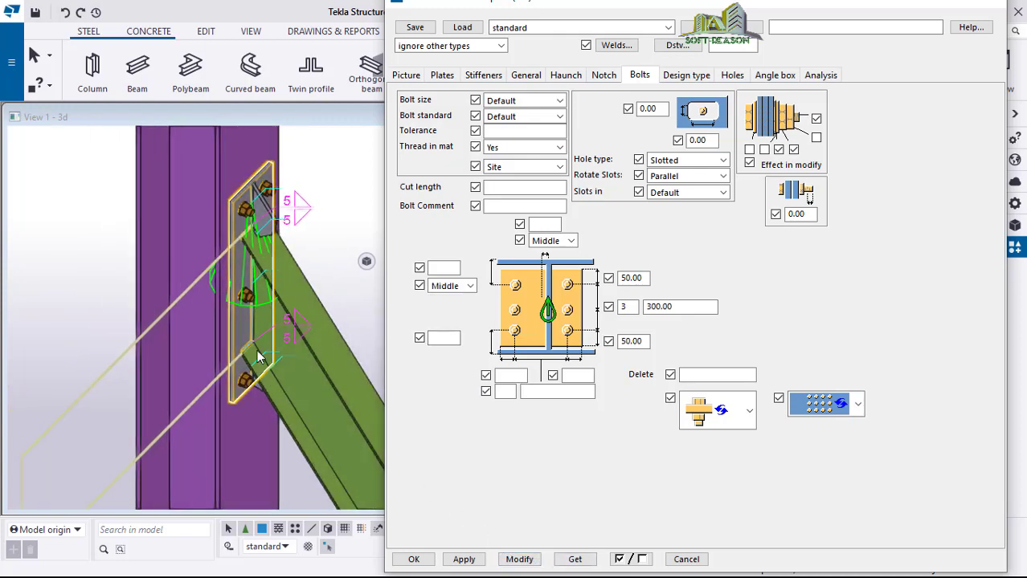
# - Set horizontal bolt edge distances of 50 and 50 with 2 bolts at 150 spacing, and apply
pyautogui.click(499, 375)
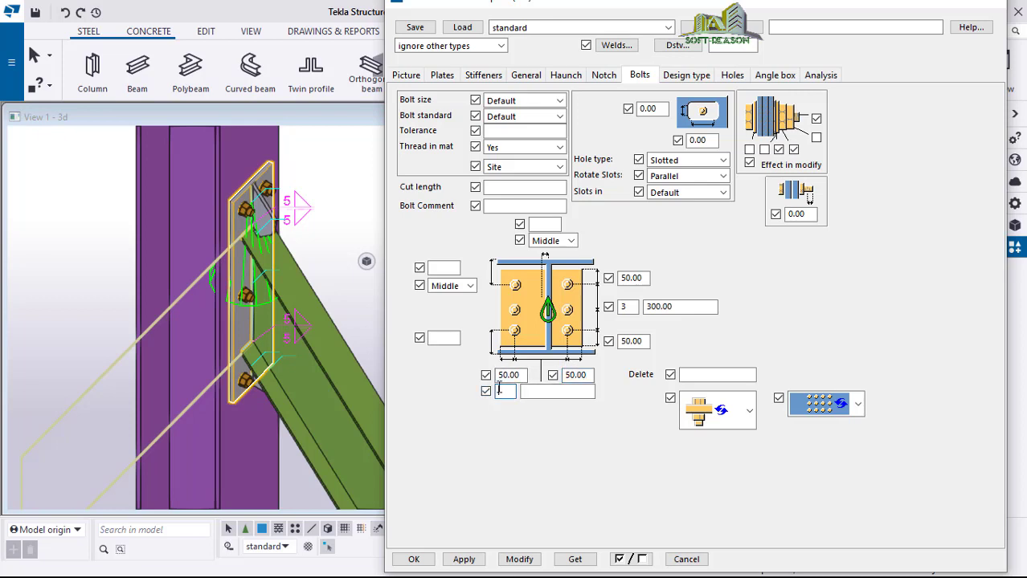
pyautogui.click(551, 395)
pyautogui.click(518, 562)
pyautogui.scroll(3, 264, 451)
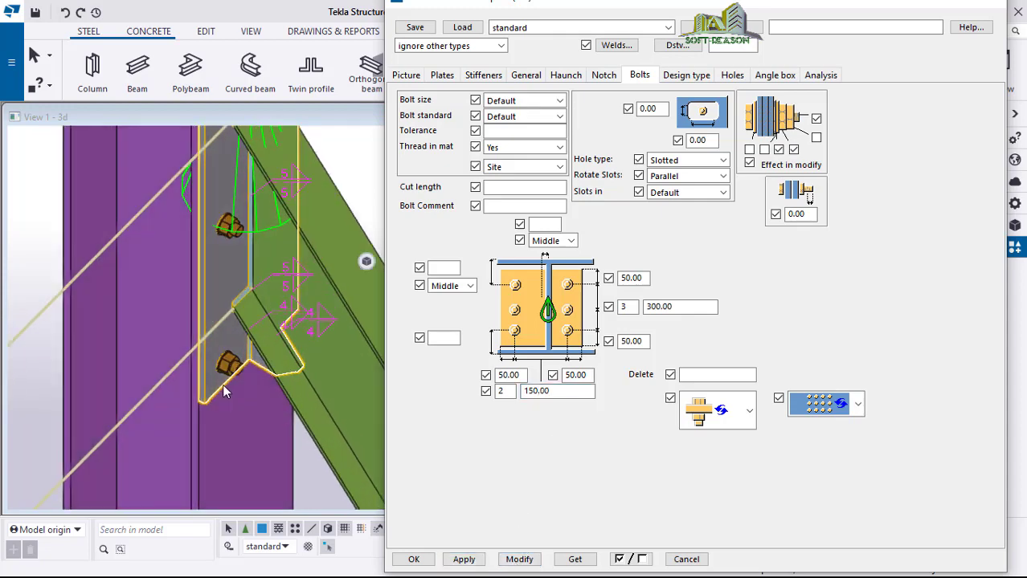
pyautogui.scroll(-3, 222, 384)
pyautogui.scroll(2, 261, 325)
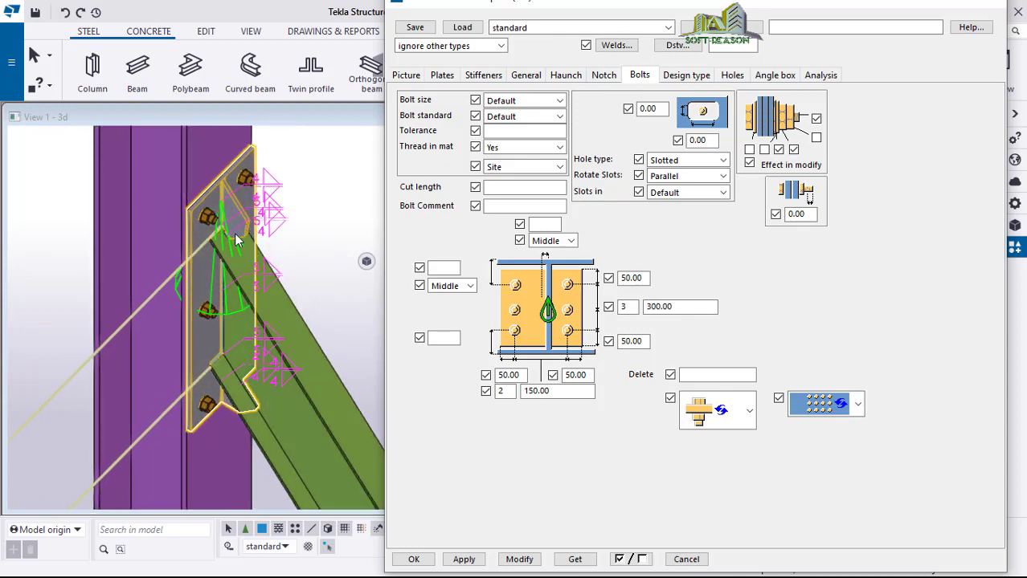
# - Switch the end plate's haunch type to no haunch and apply it with Modify
pyautogui.click(565, 77)
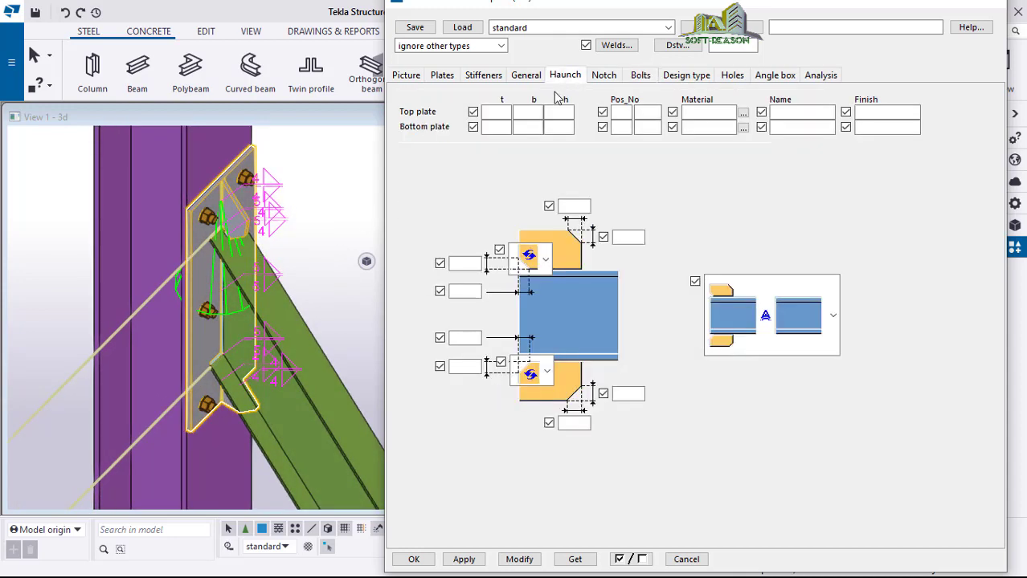
pyautogui.click(833, 320)
pyautogui.click(779, 244)
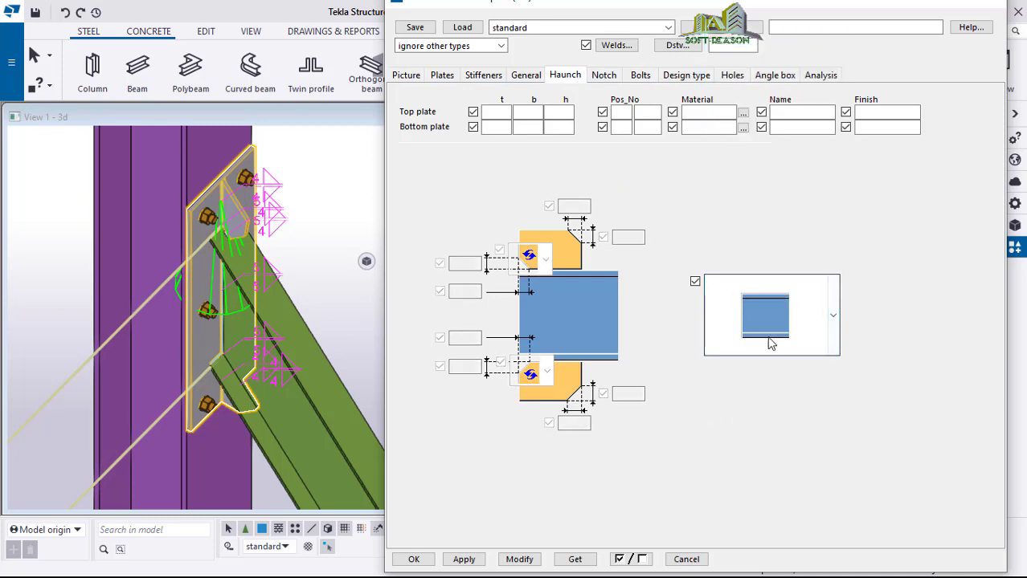
pyautogui.click(519, 559)
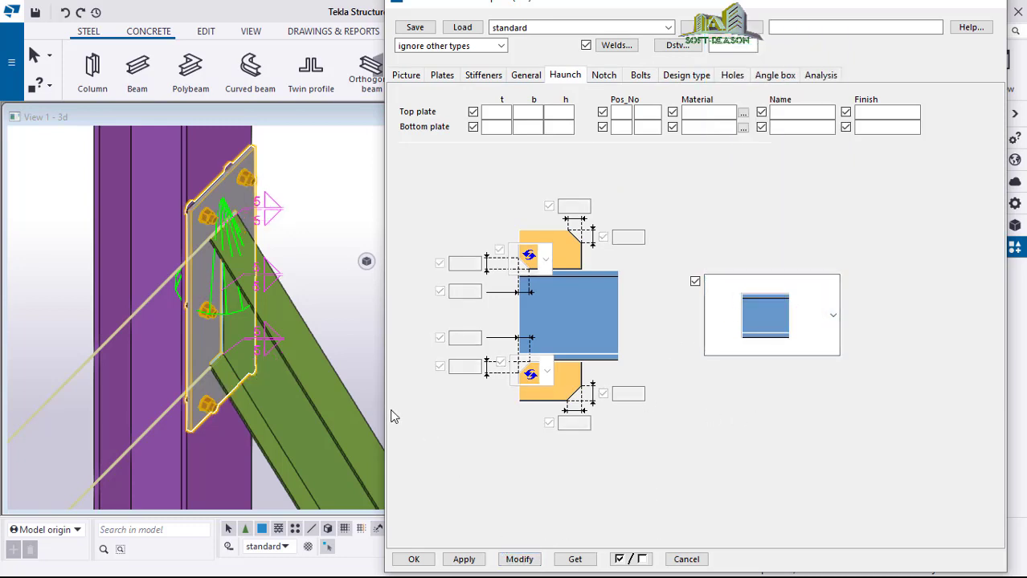
pyautogui.keyDown('ctrl'); pyautogui.moveTo(300, 323); pyautogui.dragTo(322, 291, button='middle'); pyautogui.keyUp('ctrl')
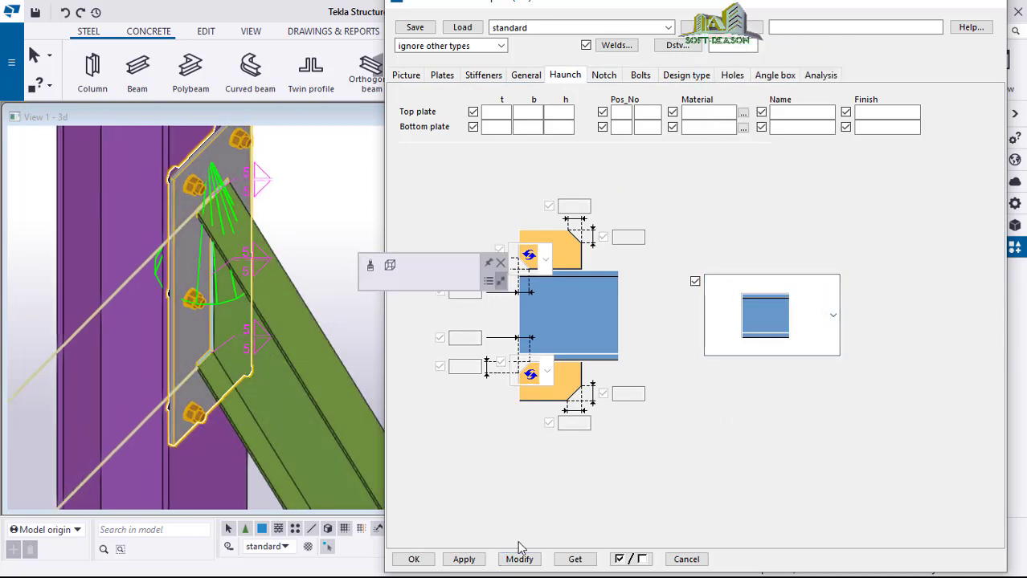
pyautogui.click(414, 559)
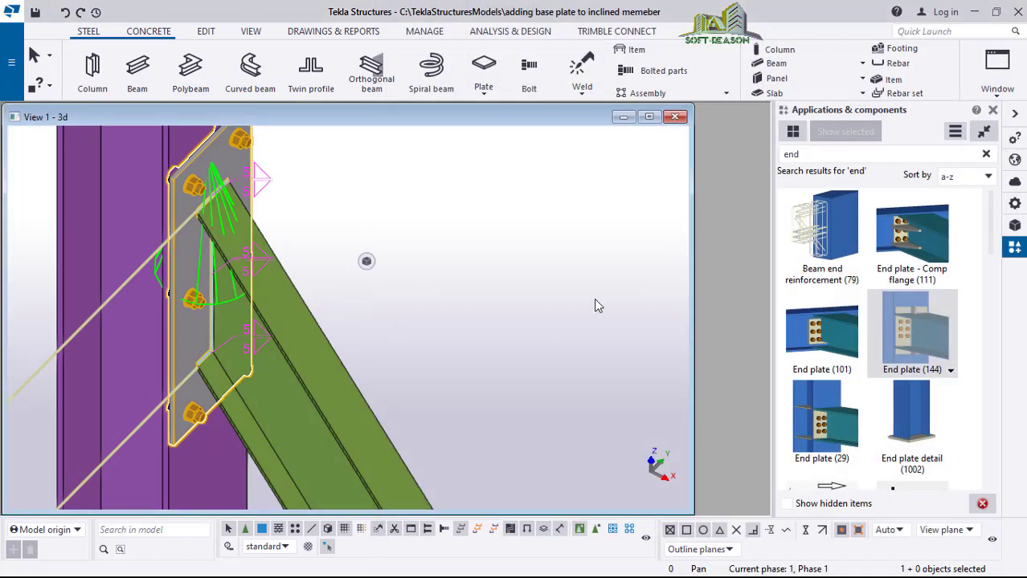
pyautogui.scroll(-5, 594, 298)
pyautogui.keyDown('ctrl'); pyautogui.moveTo(594, 299); pyautogui.dragTo(380, 227, button='middle'); pyautogui.keyUp('ctrl')
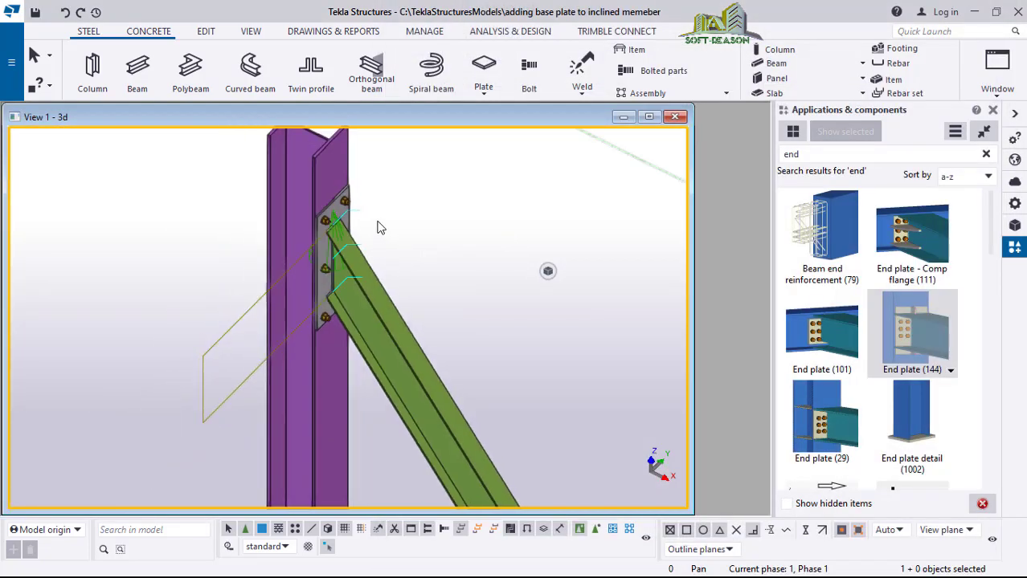
pyautogui.scroll(-5, 380, 227)
pyautogui.scroll(2, 512, 504)
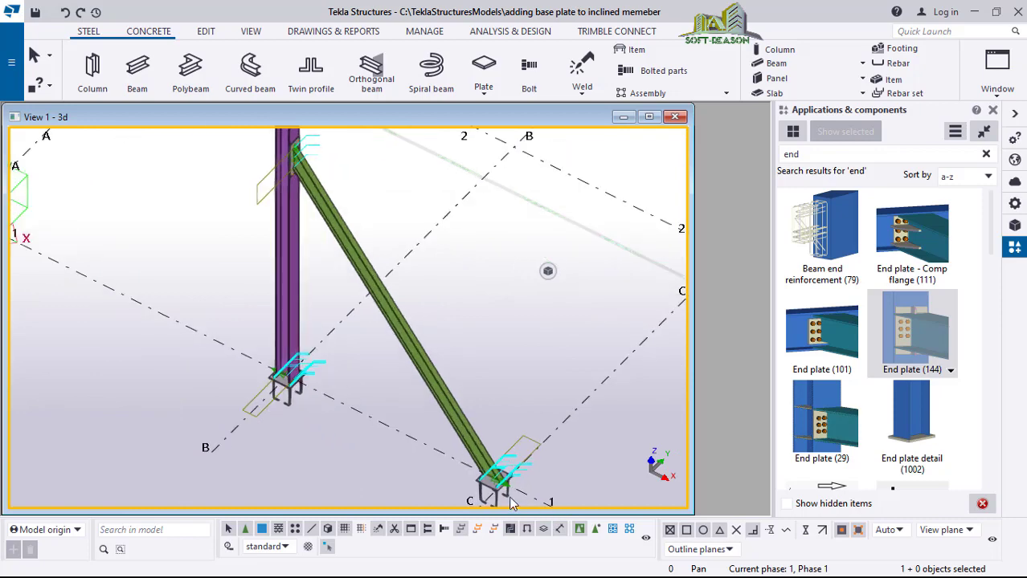
pyautogui.scroll(2, 512, 504)
pyautogui.scroll(-3, 478, 489)
pyautogui.scroll(3, 512, 428)
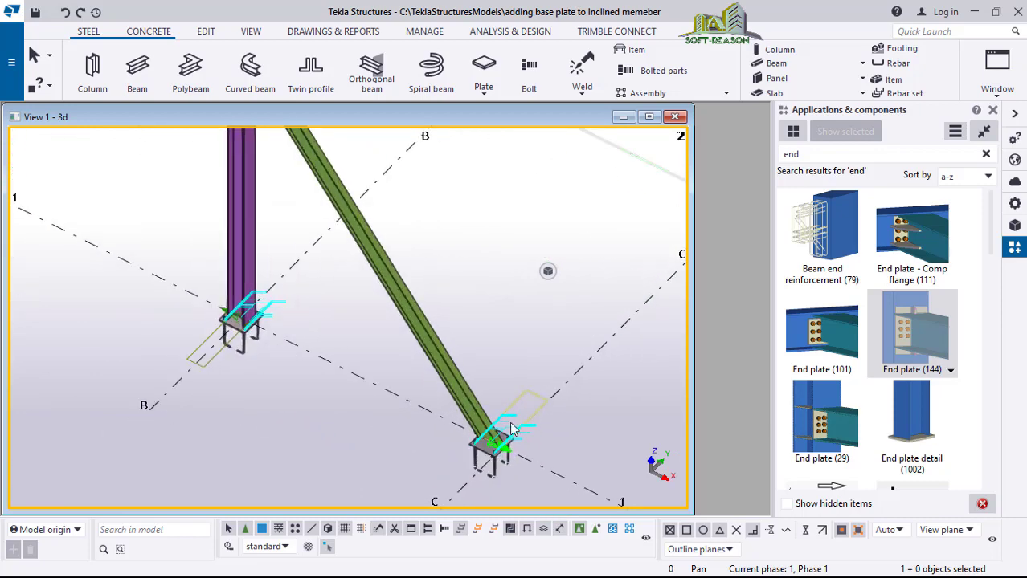
pyautogui.scroll(5, 511, 424)
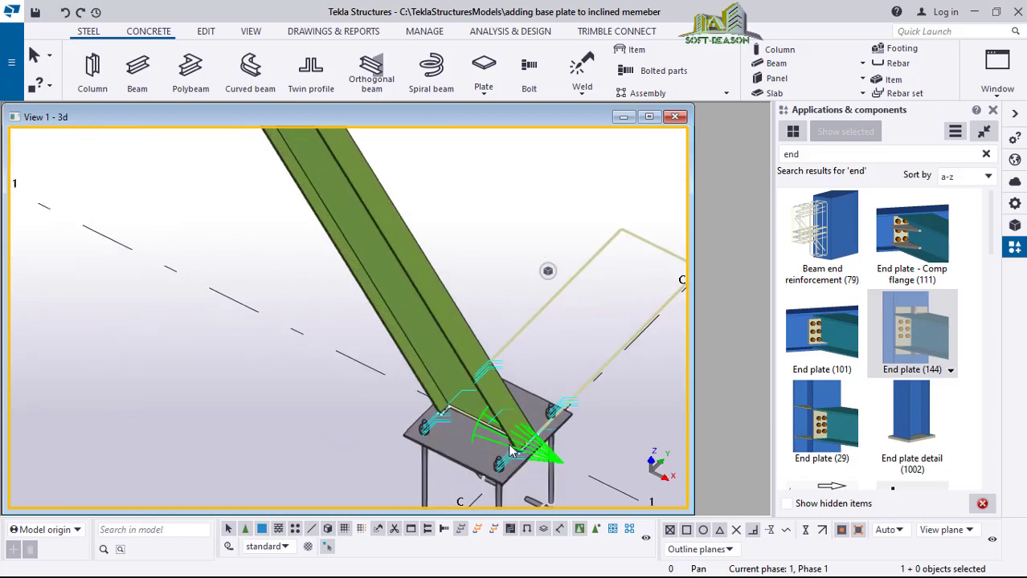
pyautogui.scroll(-6, 511, 452)
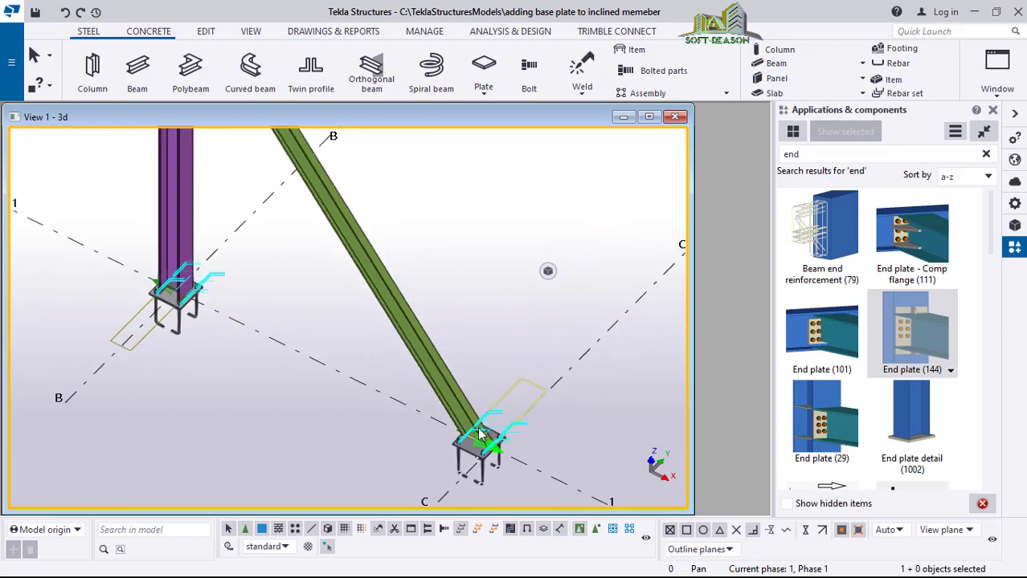
pyautogui.scroll(-3, 478, 427)
pyautogui.scroll(2, 458, 434)
pyautogui.scroll(-2, 434, 446)
pyautogui.scroll(-1, 445, 358)
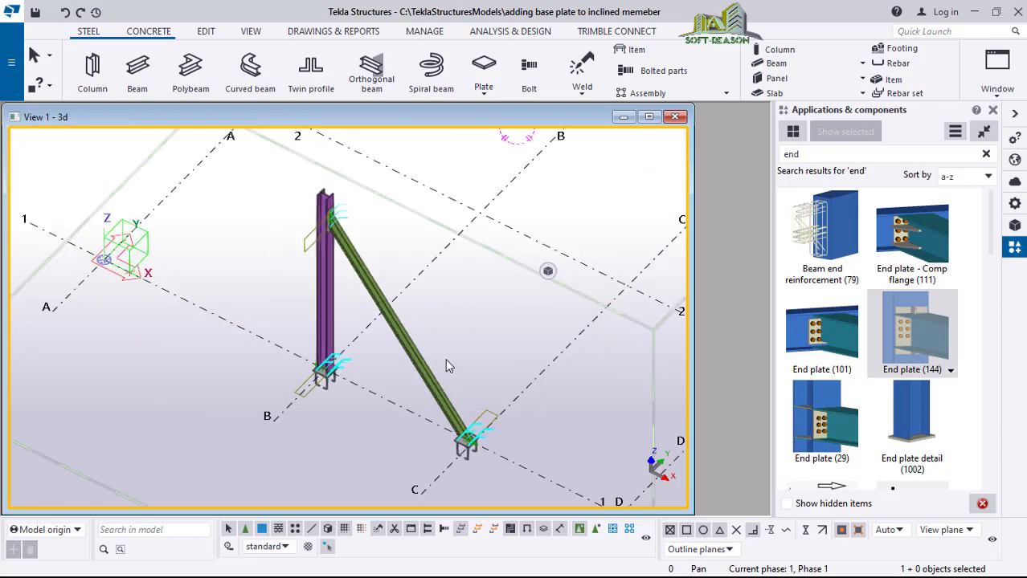
pyautogui.scroll(1, 446, 366)
pyautogui.scroll(-1, 430, 426)
pyautogui.scroll(1, 422, 446)
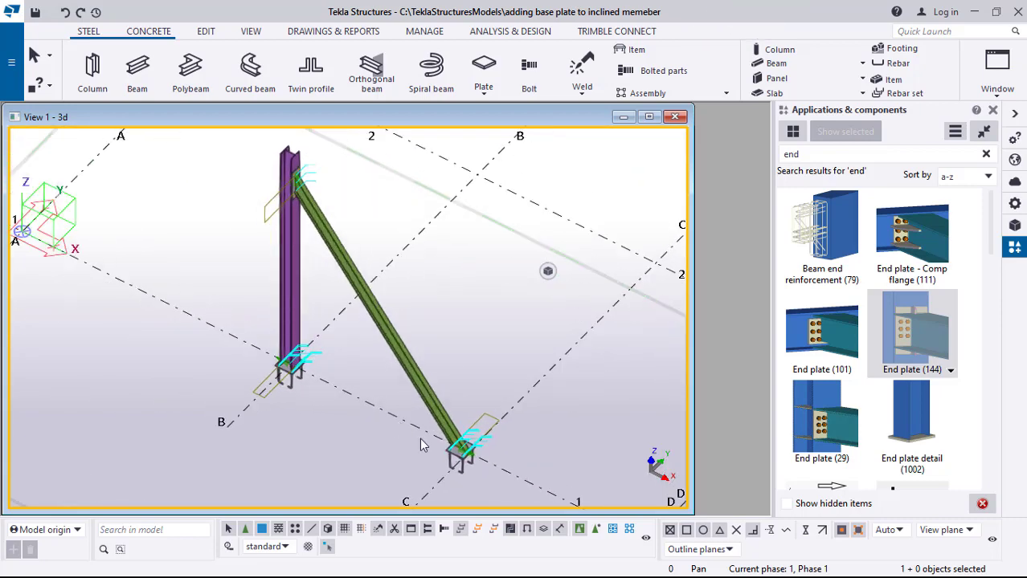
pyautogui.scroll(1, 408, 438)
pyautogui.keyDown('ctrl'); pyautogui.moveTo(460, 384); pyautogui.dragTo(426, 417, button='middle'); pyautogui.keyUp('ctrl')
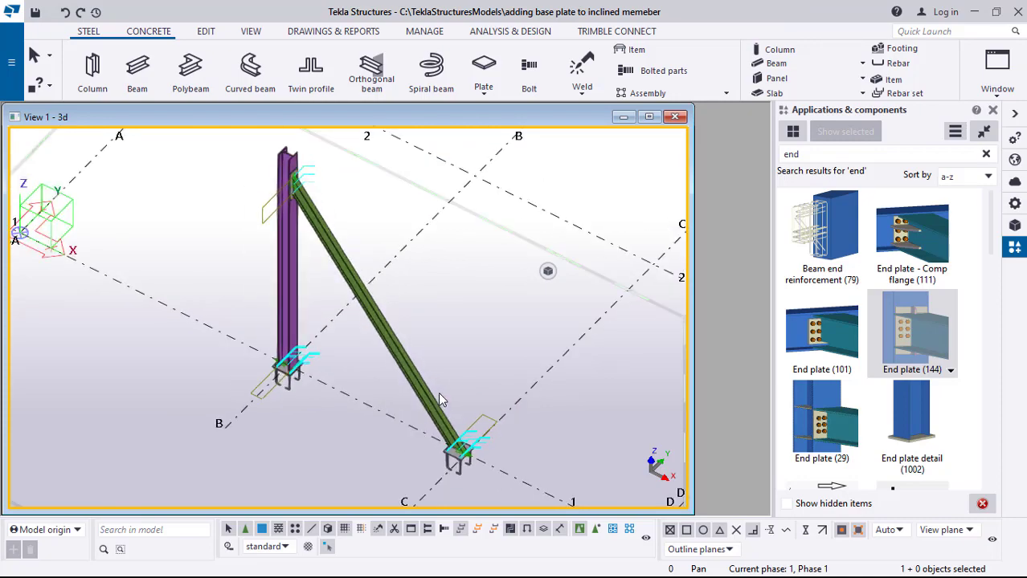